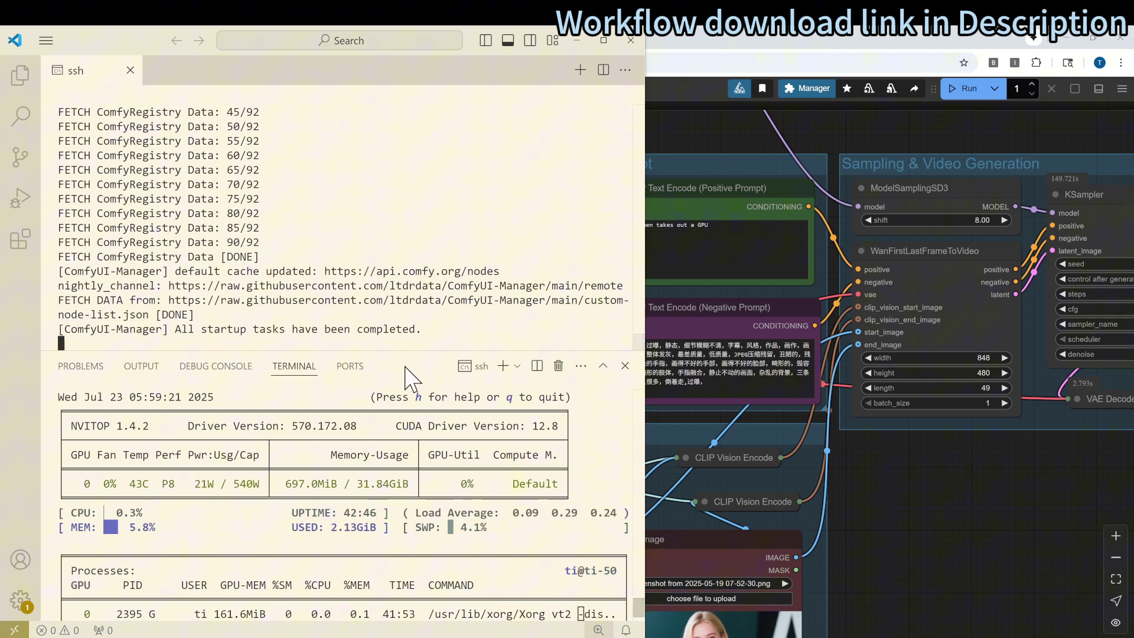
- Enlarge the nvitop terminal panel and highlight the 31.84GiB total GPU memory figure
left_click_drag(423, 351, 426, 325)
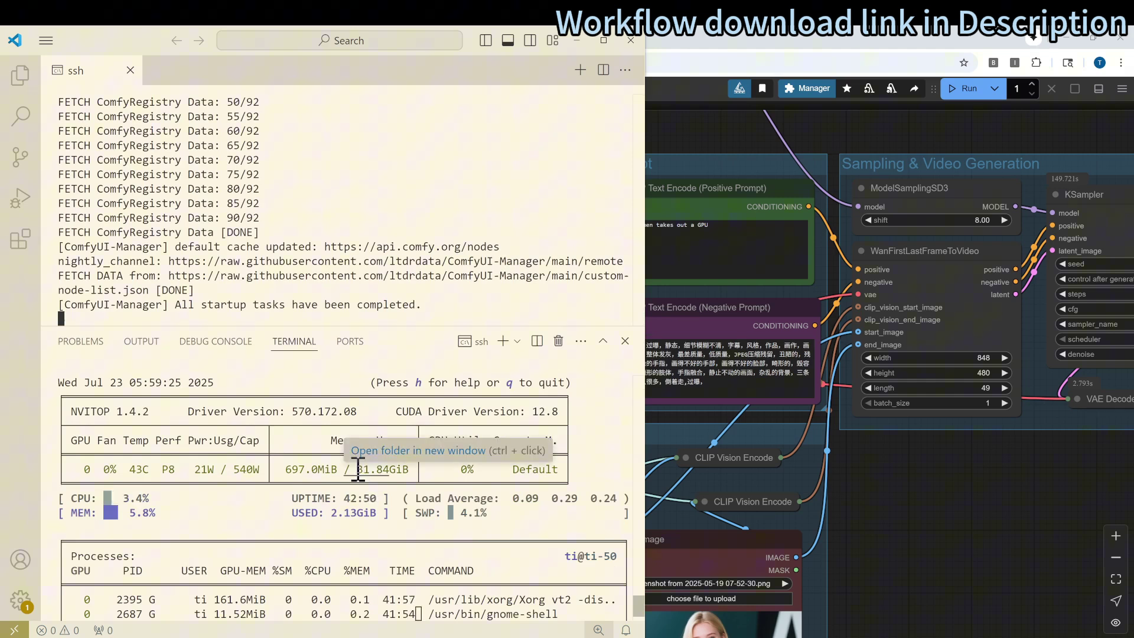
left_click_drag(357, 469, 412, 471)
key("alt+Tab")
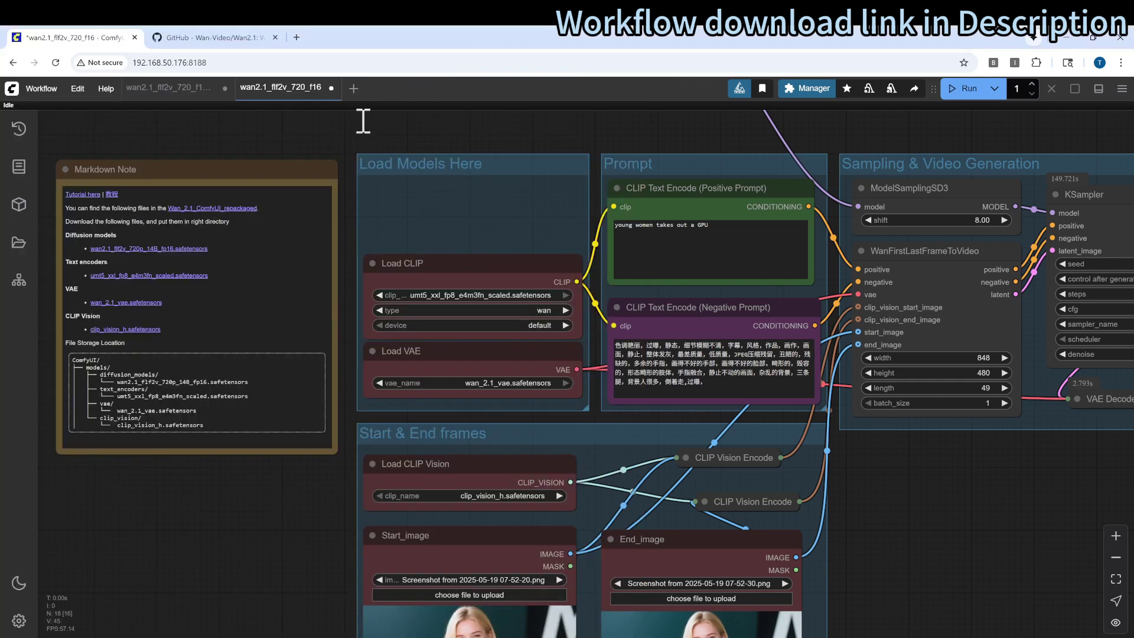
left_click_drag(289, 130, 390, 235)
scroll(236, 295, "up", 6)
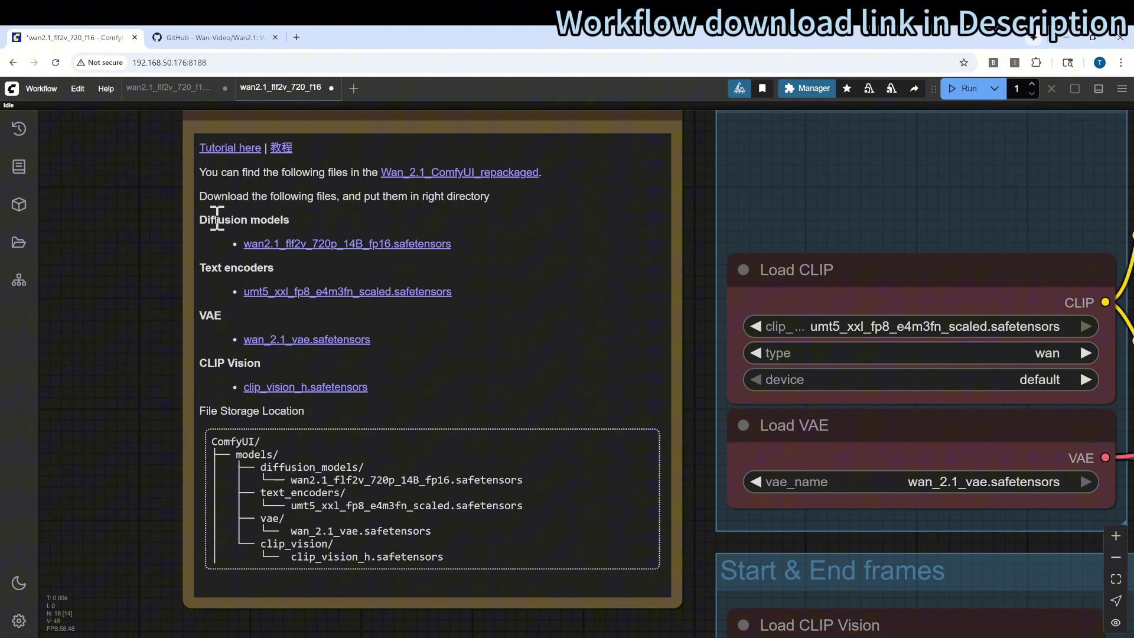
double_click(269, 466)
left_click_drag(263, 467, 304, 462)
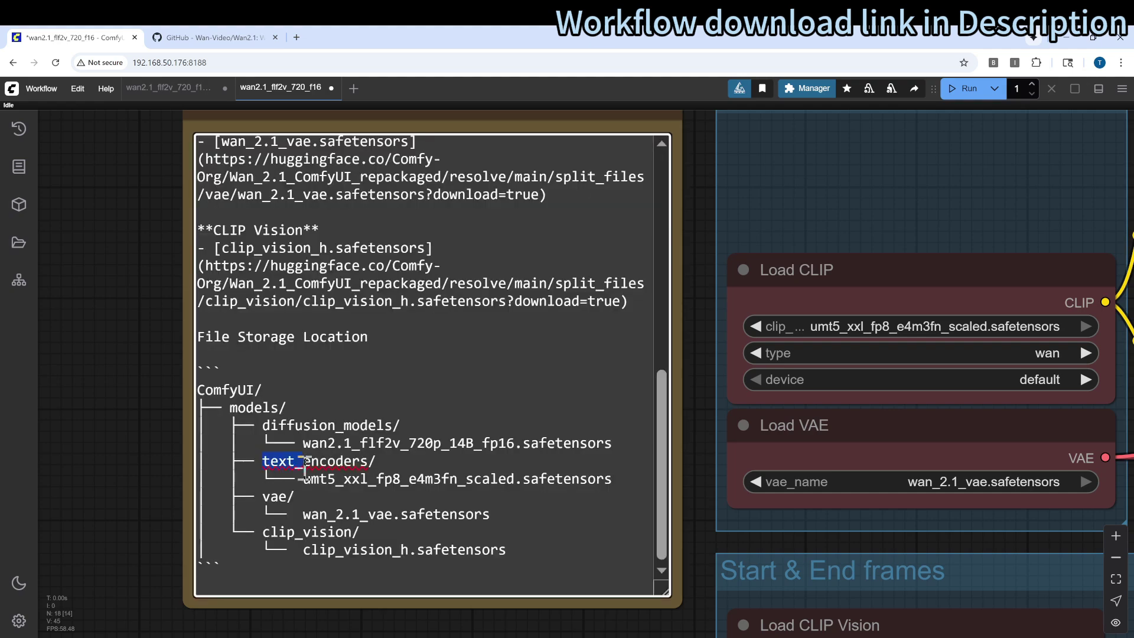
scroll(291, 247, "up", 6)
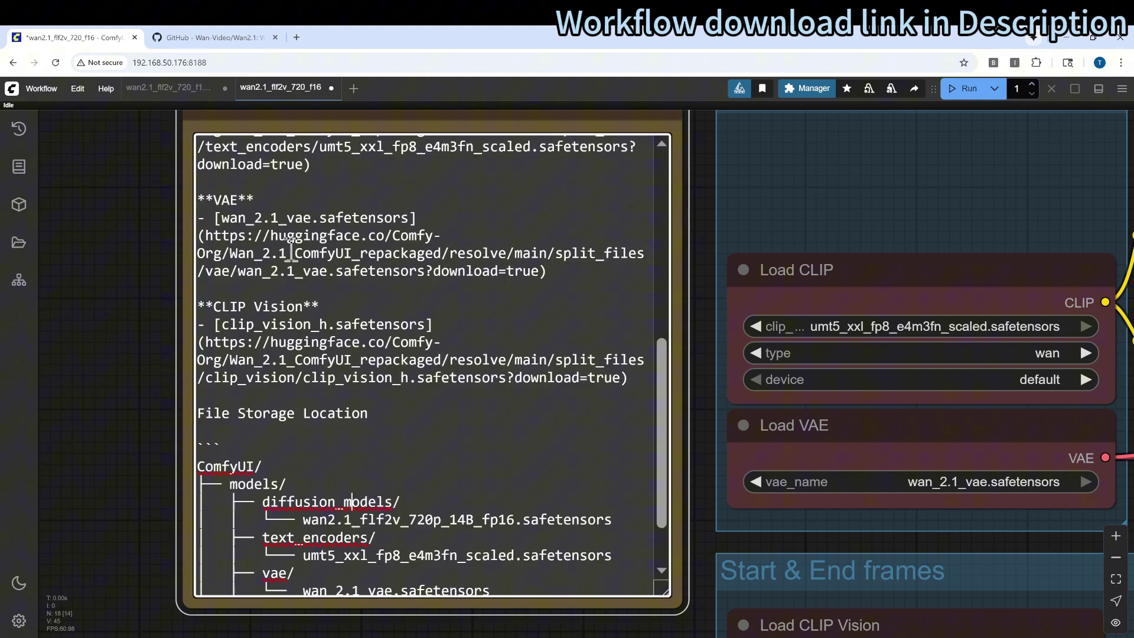
scroll(286, 251, "up", 3)
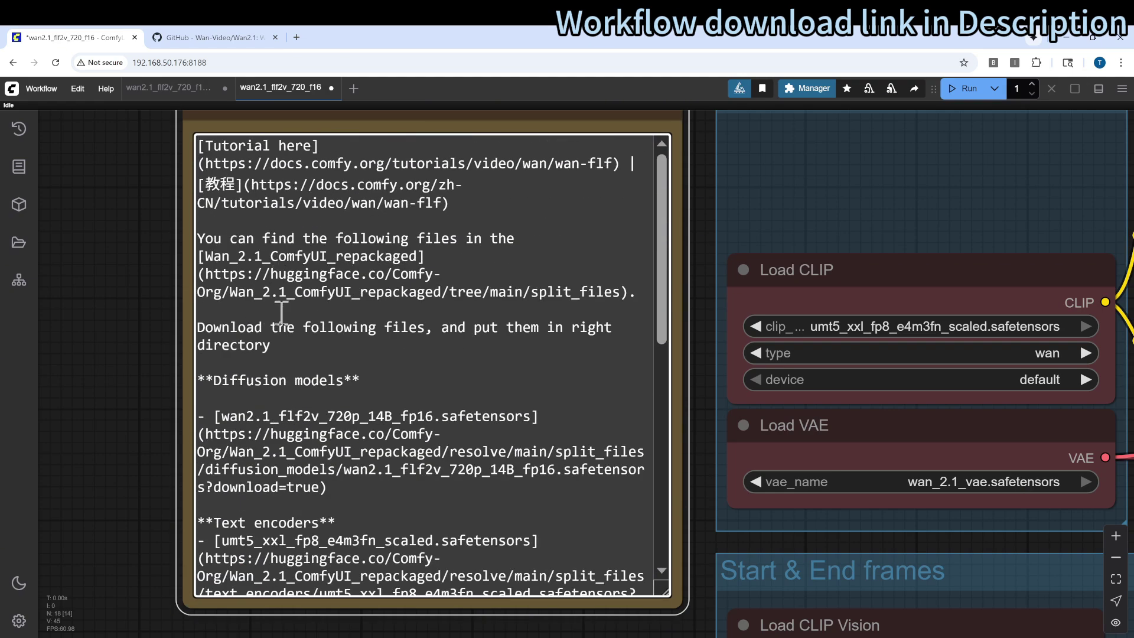
scroll(282, 311, "down", 9)
left_click(352, 426)
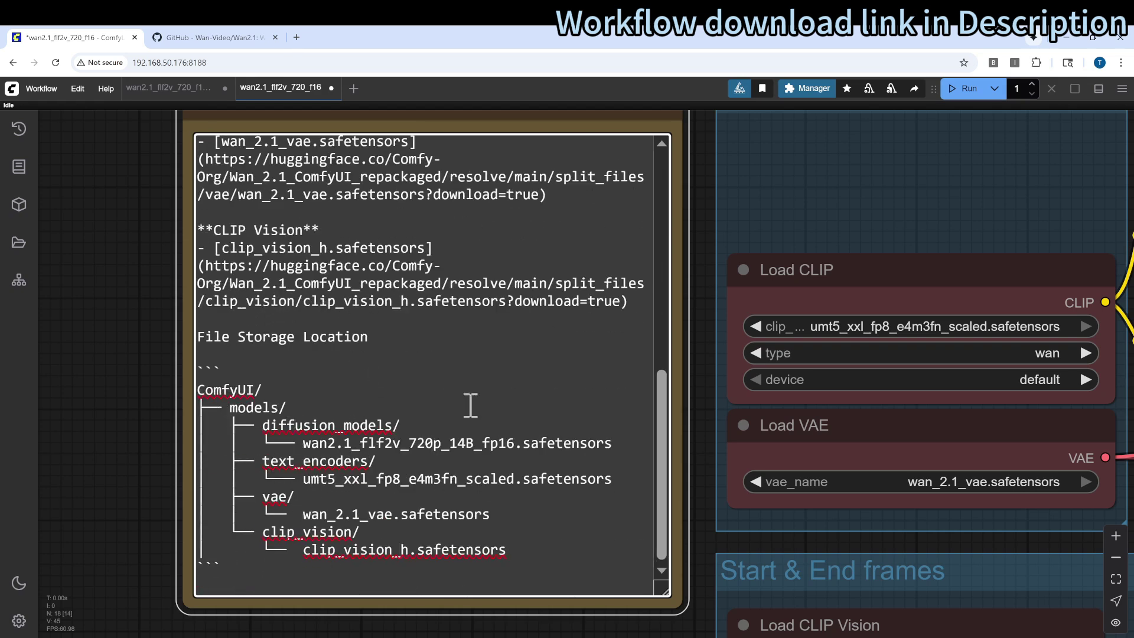
left_click(703, 344)
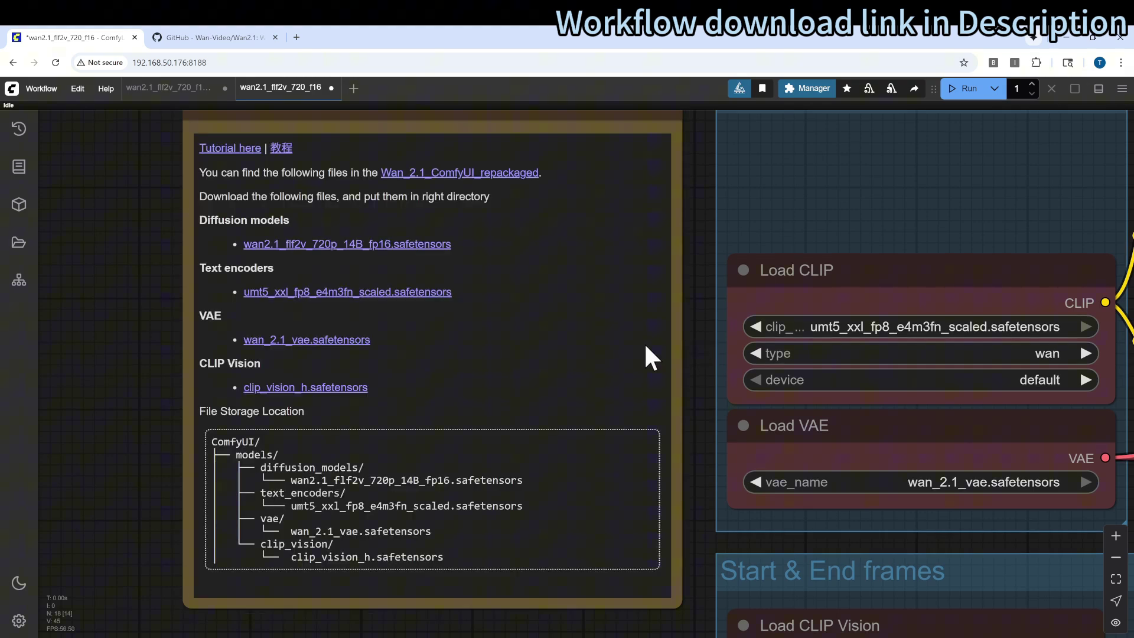
scroll(685, 347, "down", 2)
scroll(681, 355, "up", 8)
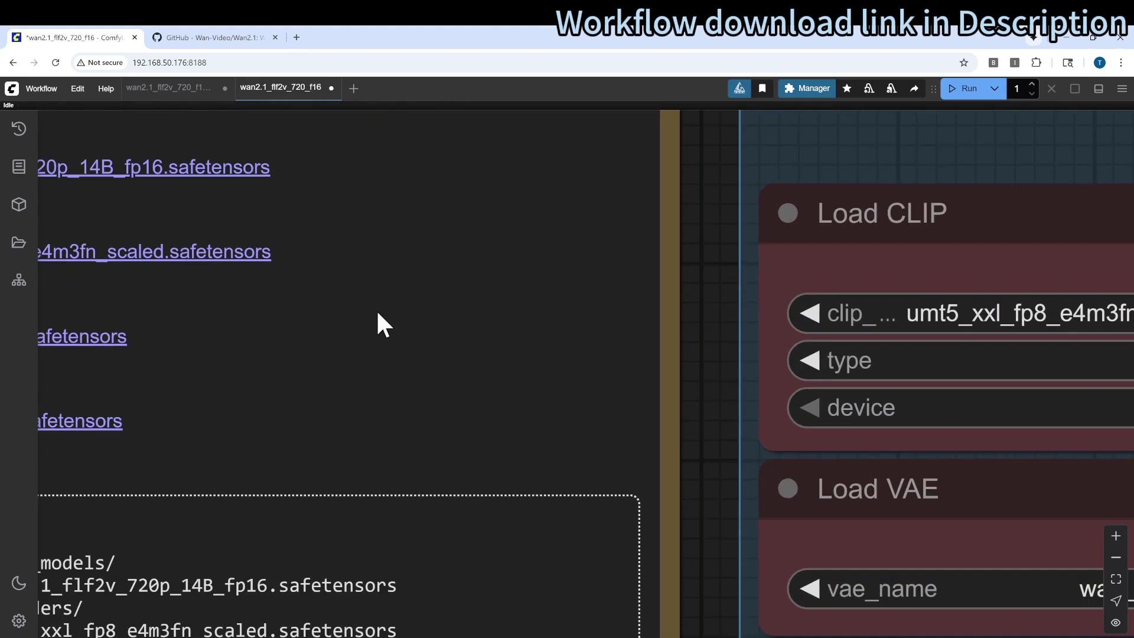
scroll(696, 380, "down", 8)
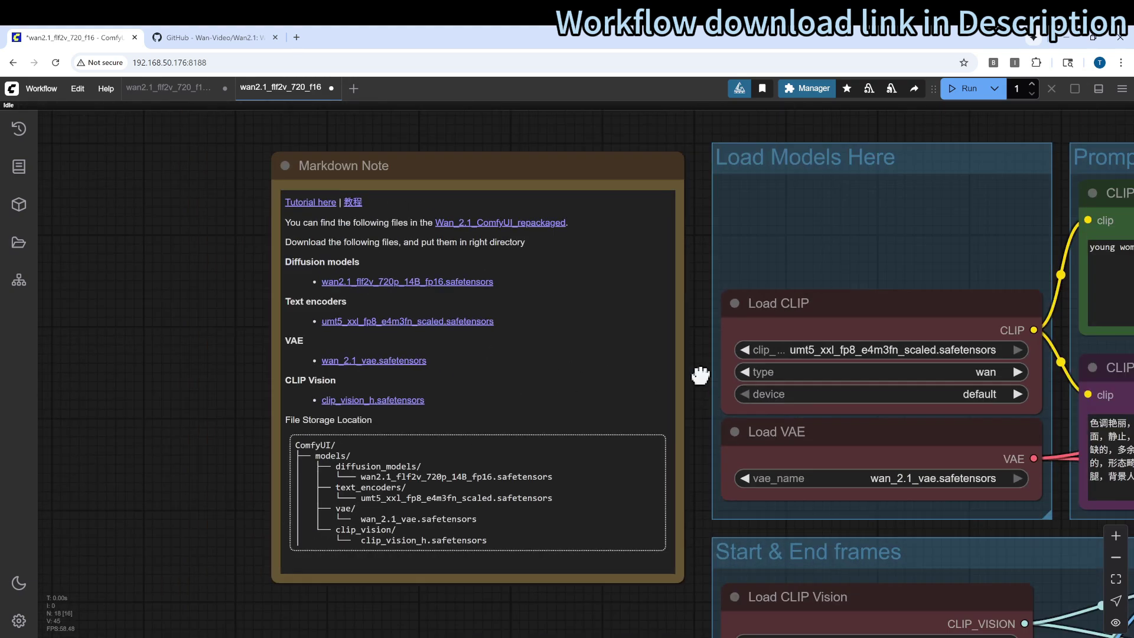
left_click_drag(699, 376, 375, 425)
scroll(399, 406, "up", 2)
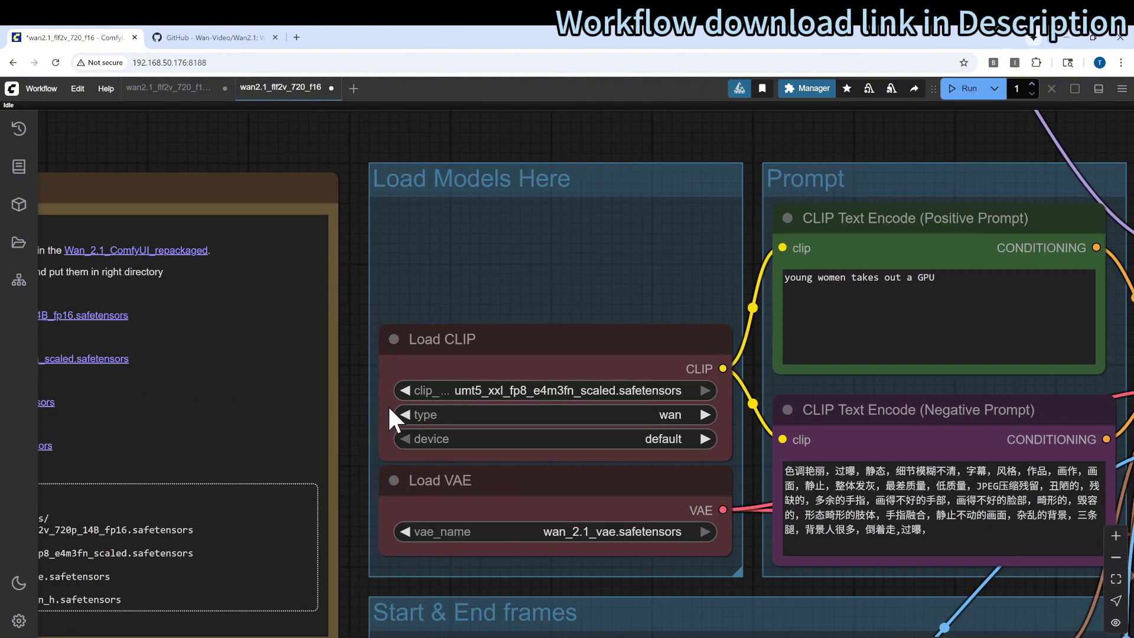
left_click(604, 391)
left_click(564, 390)
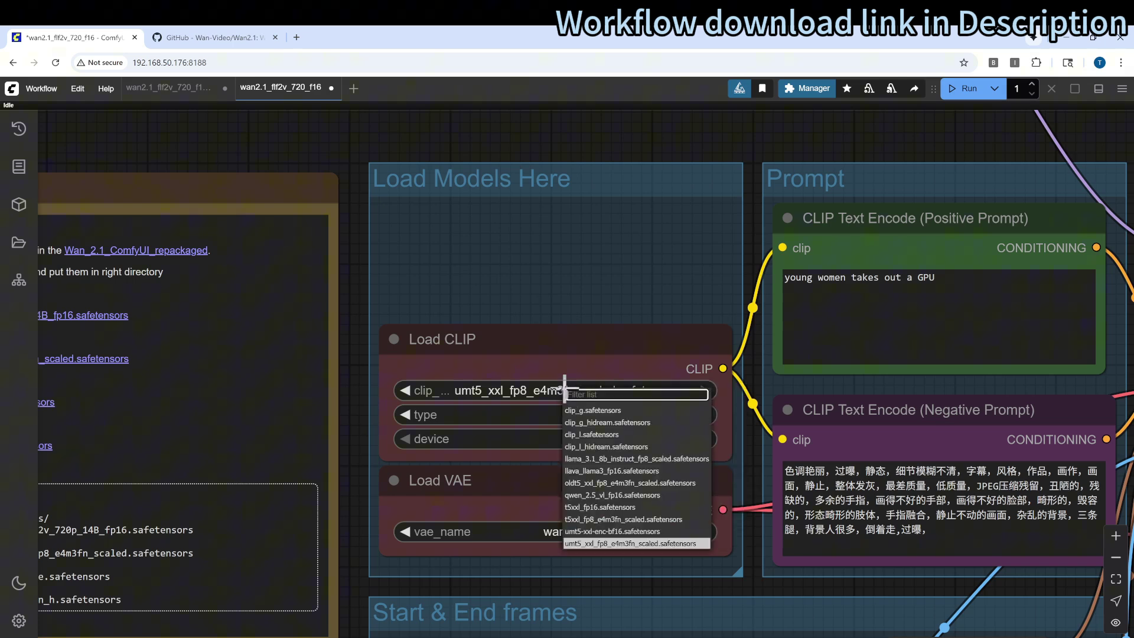
left_click(549, 387)
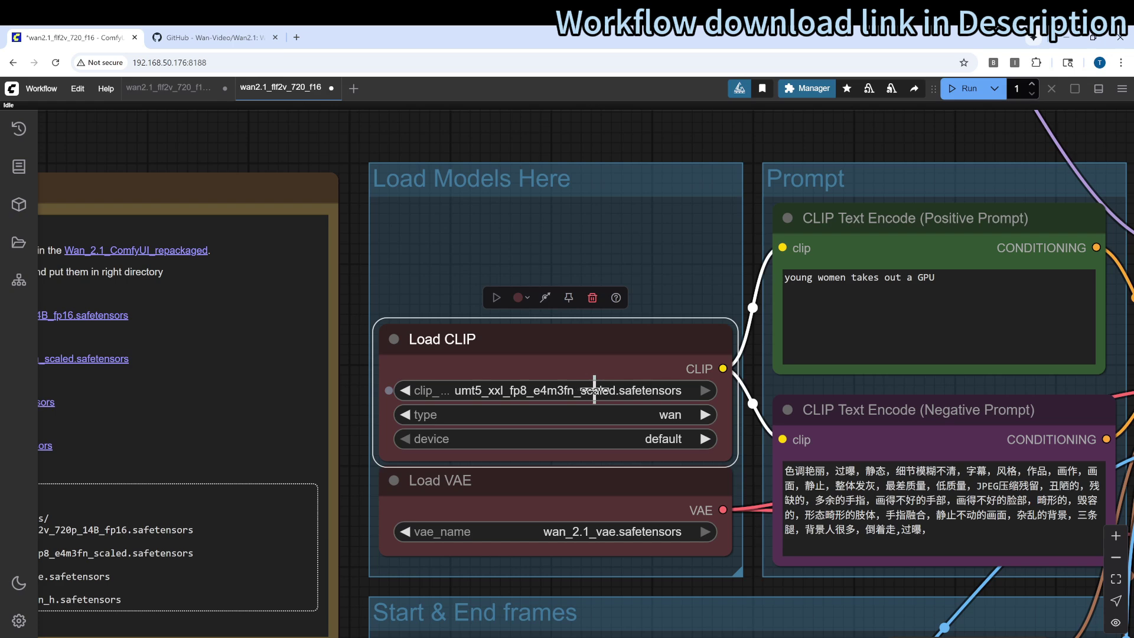
scroll(618, 388, "down", 2)
left_click_drag(402, 390, 362, 248)
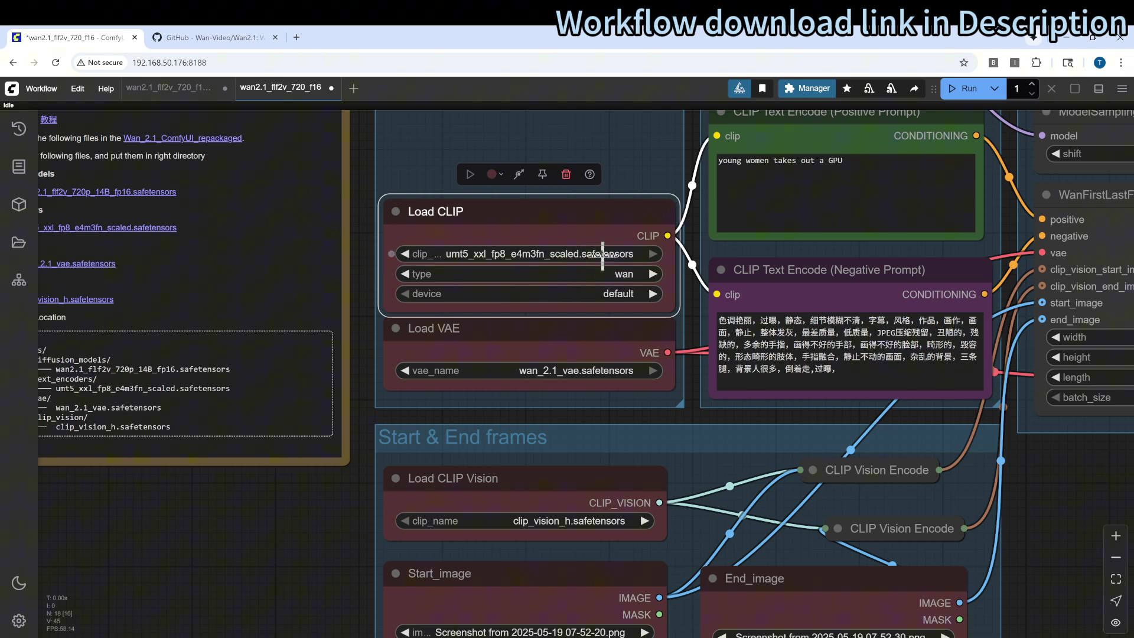
scroll(587, 267, "down", 5)
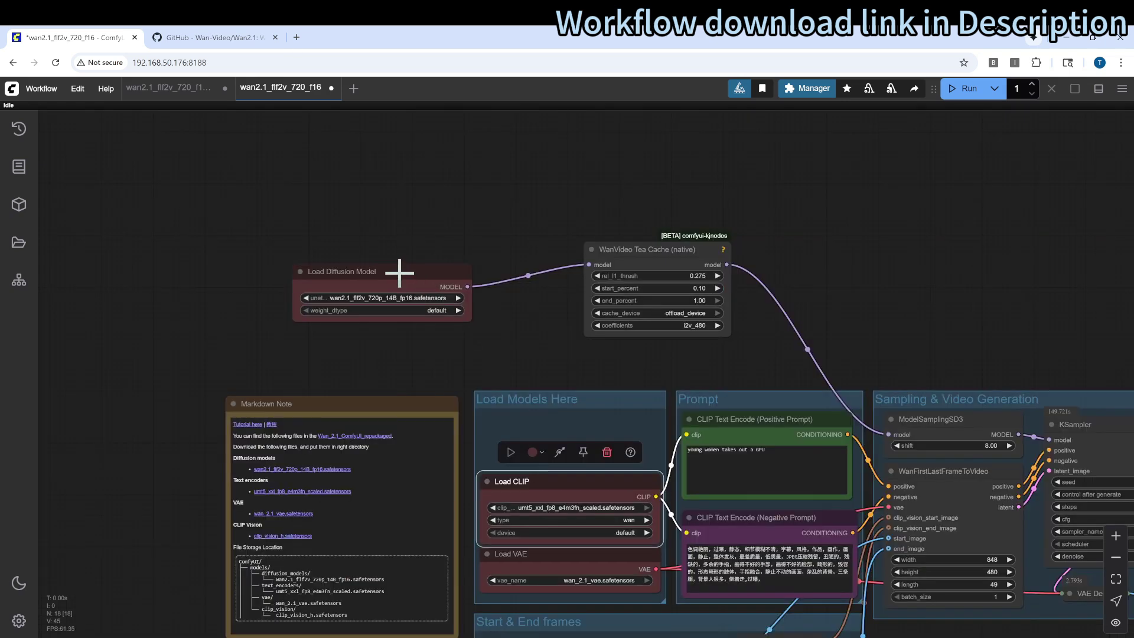
- Move the Load Diffusion Model and WanVideo Tea Cache nodes right and down, nearer the Load Models group
left_click_drag(400, 272, 491, 301)
left_click_drag(652, 250, 696, 270)
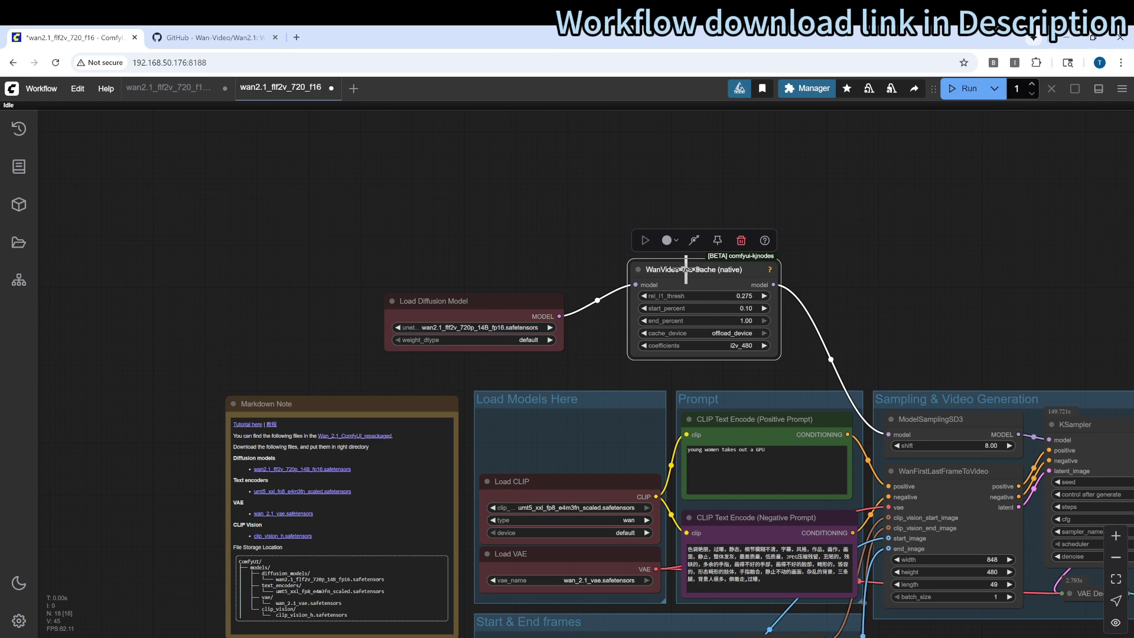
mouse_move(686, 269)
left_click_drag(579, 354, 583, 253)
left_click_drag(506, 189, 519, 198)
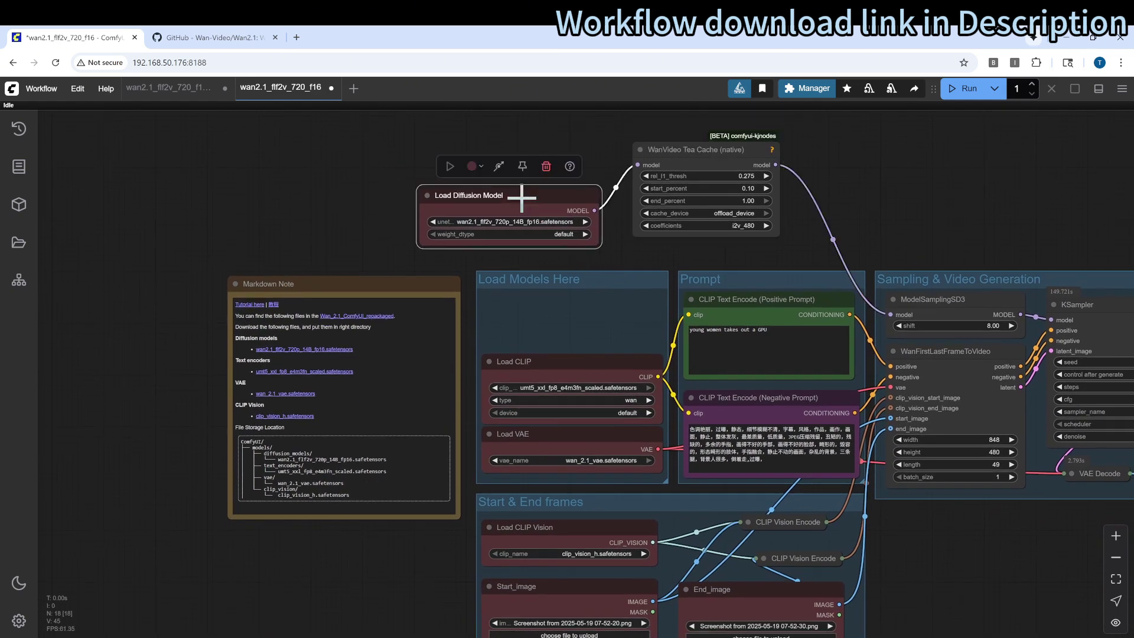
left_click(549, 370)
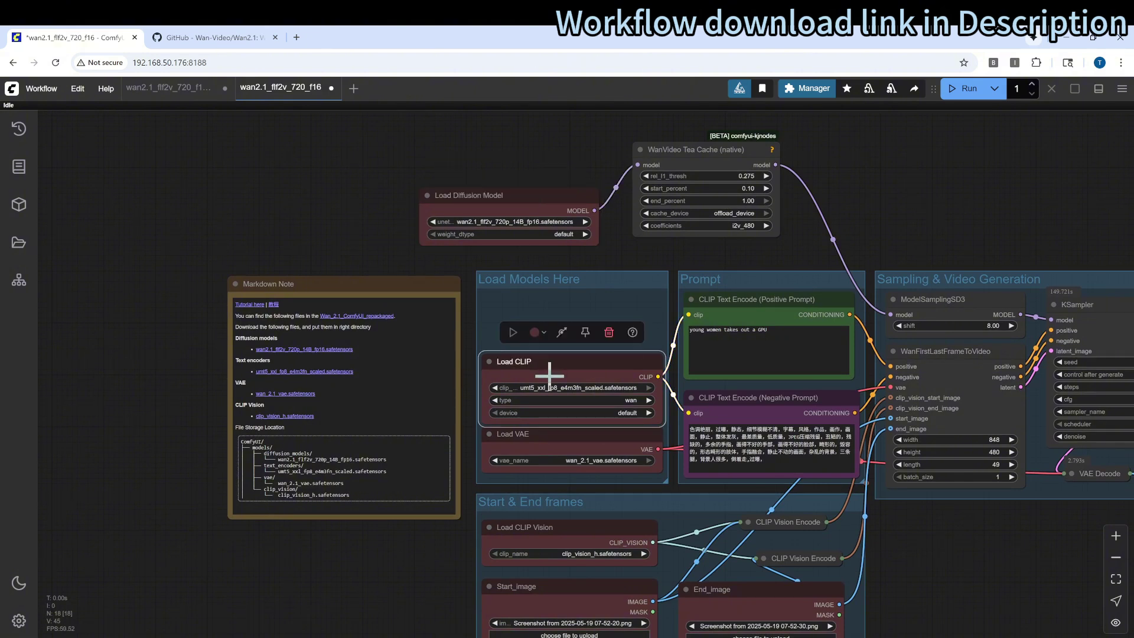
left_click(551, 442)
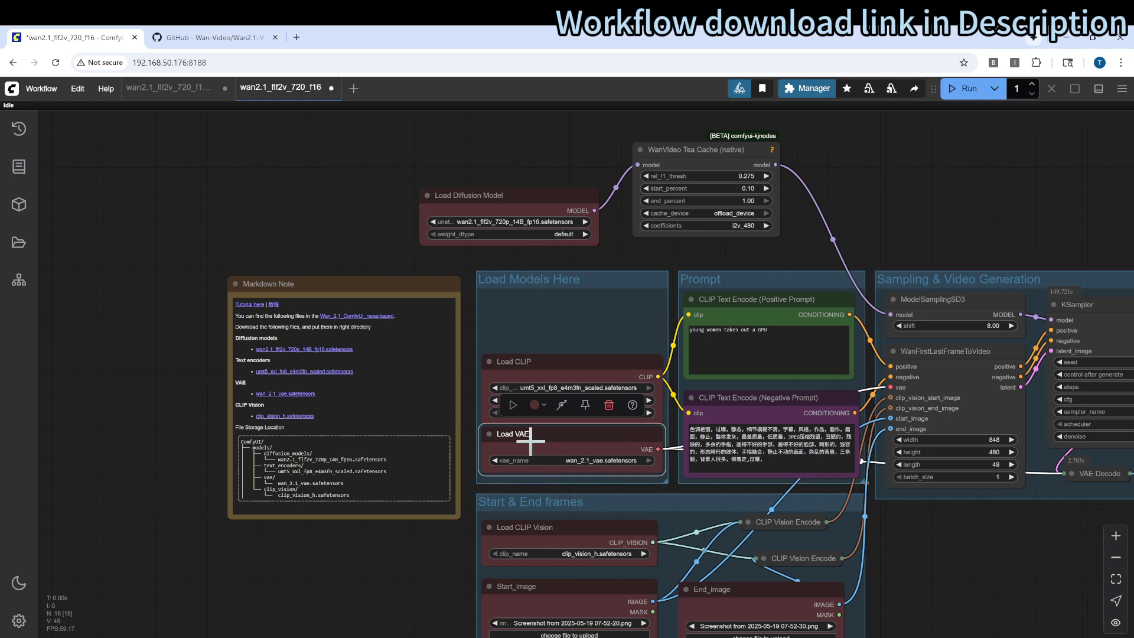
left_click(468, 452)
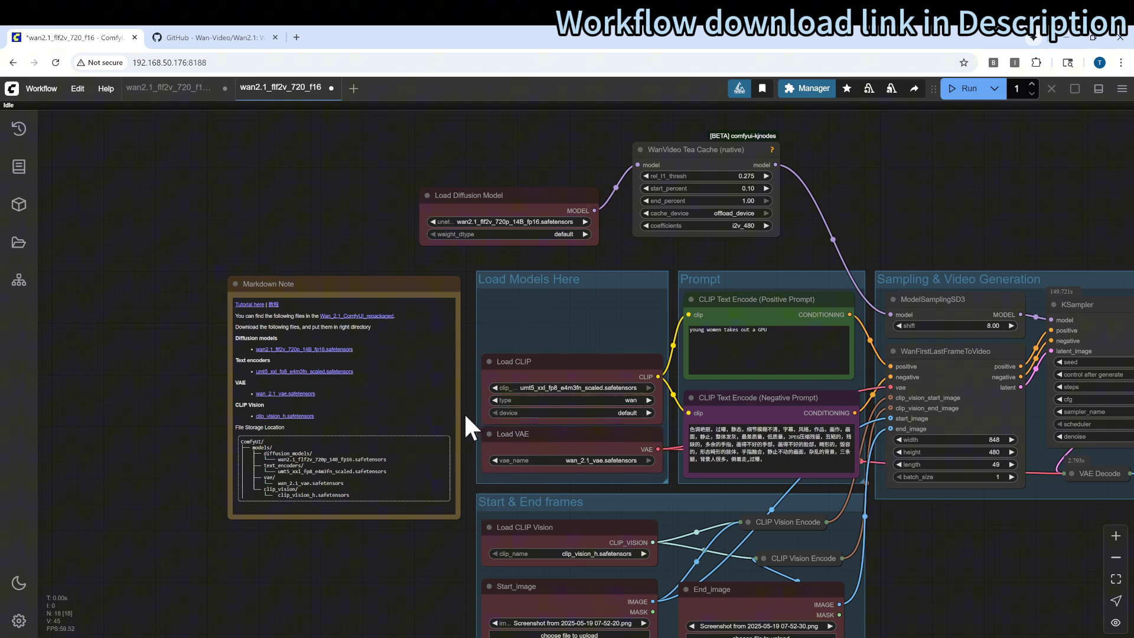
left_click_drag(466, 416, 481, 324)
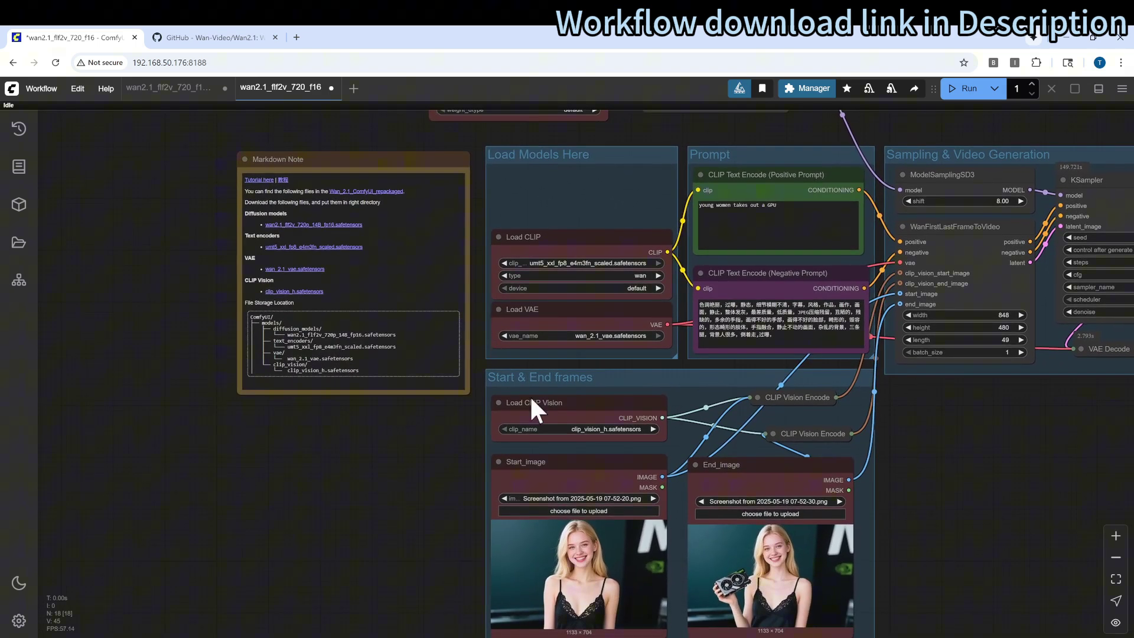
left_click(564, 378)
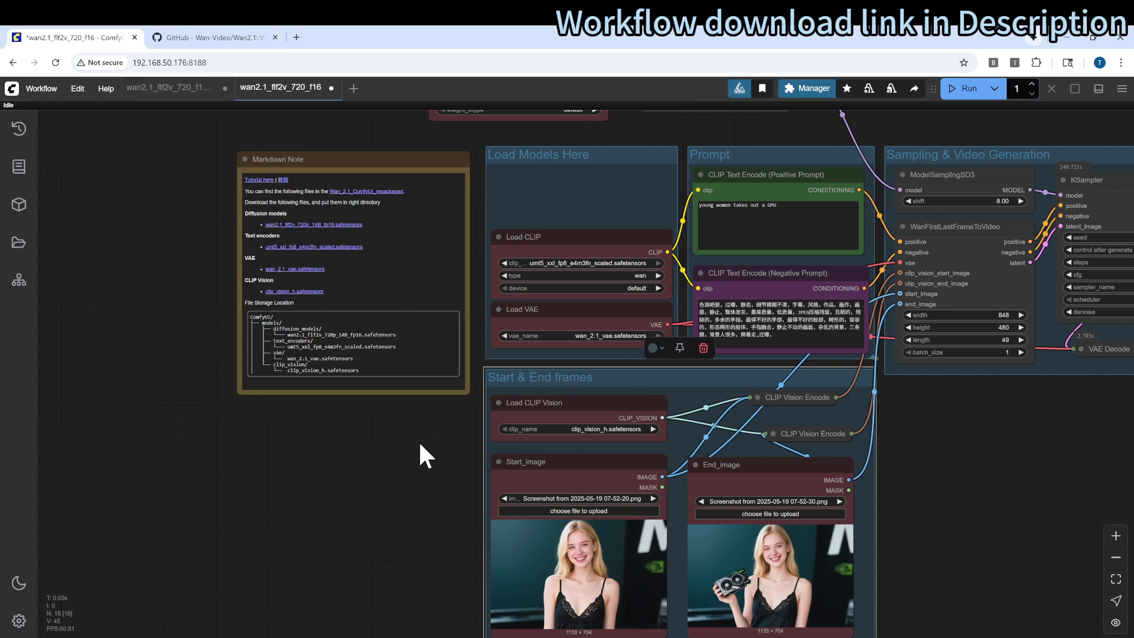
scroll(420, 445, "up", 4)
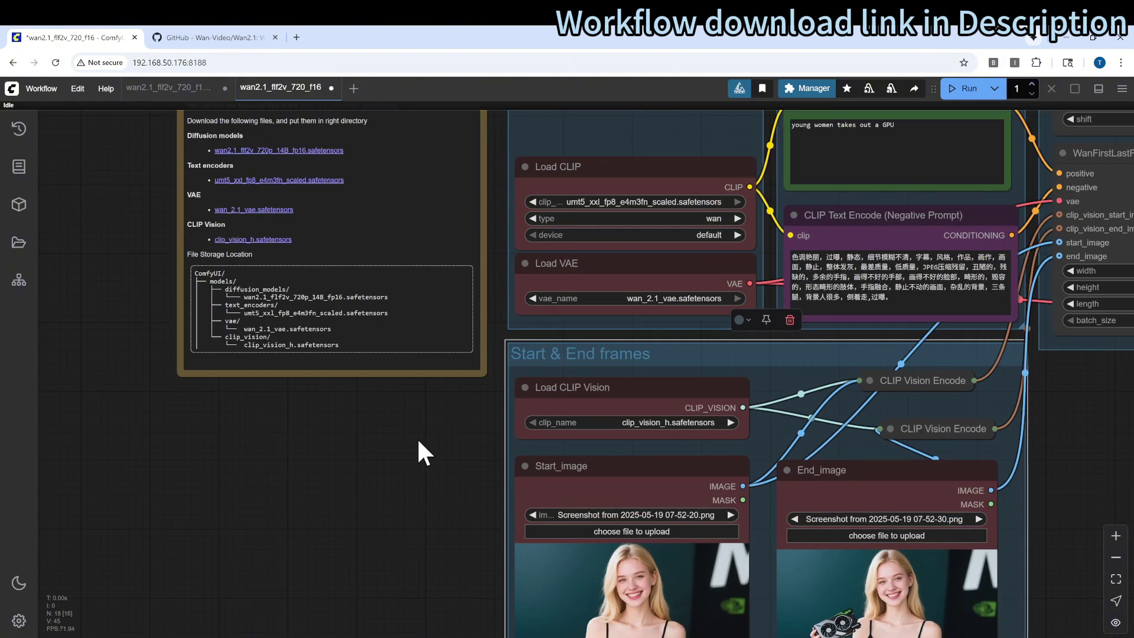
left_click_drag(417, 467, 387, 319)
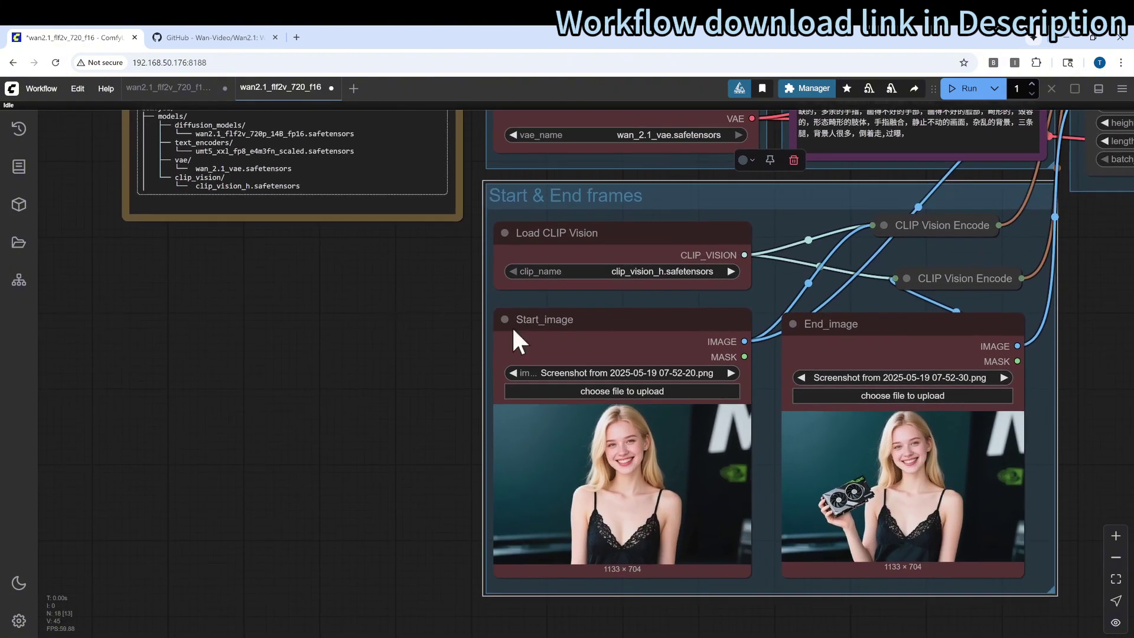
left_click(601, 326)
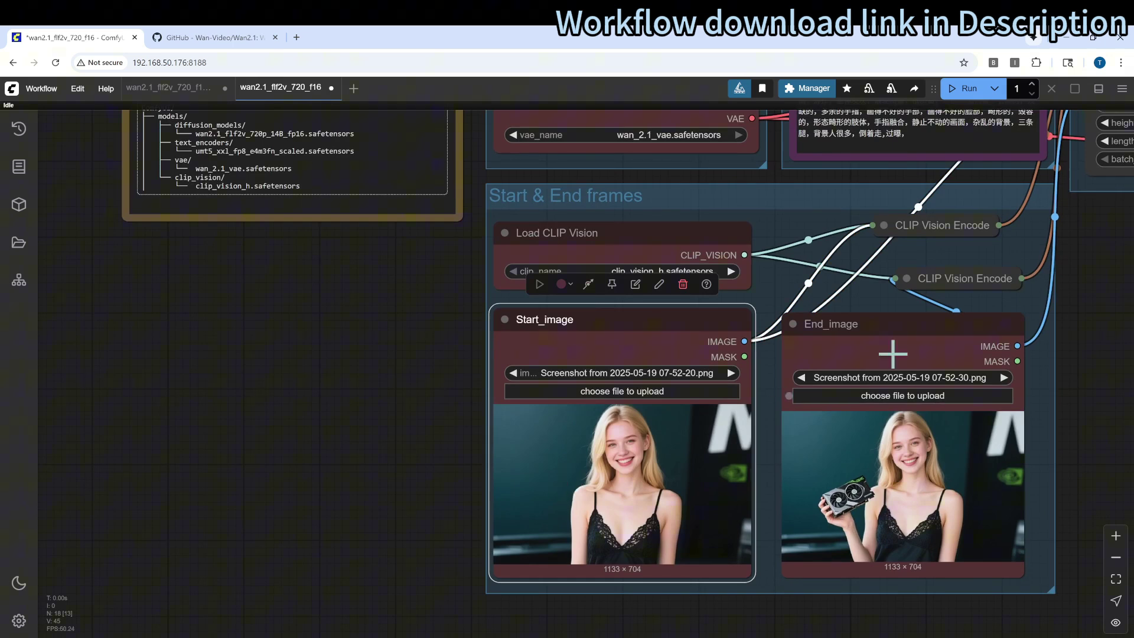
left_click(907, 325)
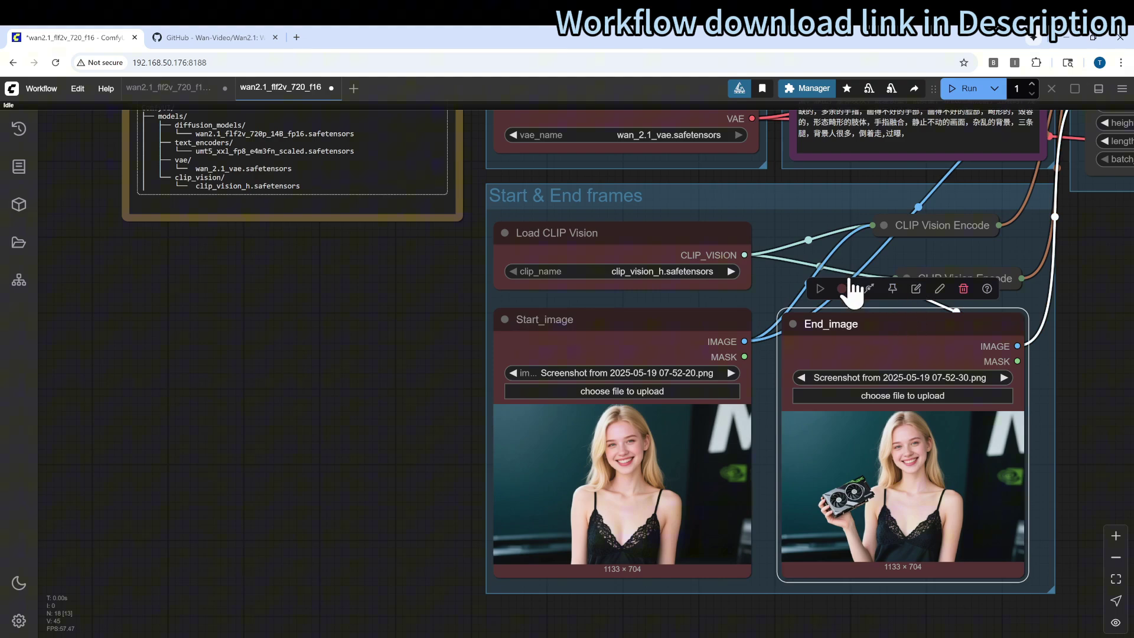
left_click_drag(406, 261, 379, 521)
- Check the Start_image and End_image nodes, then run the 'young women takes out a GPU' generation
scroll(881, 229, "up", 2)
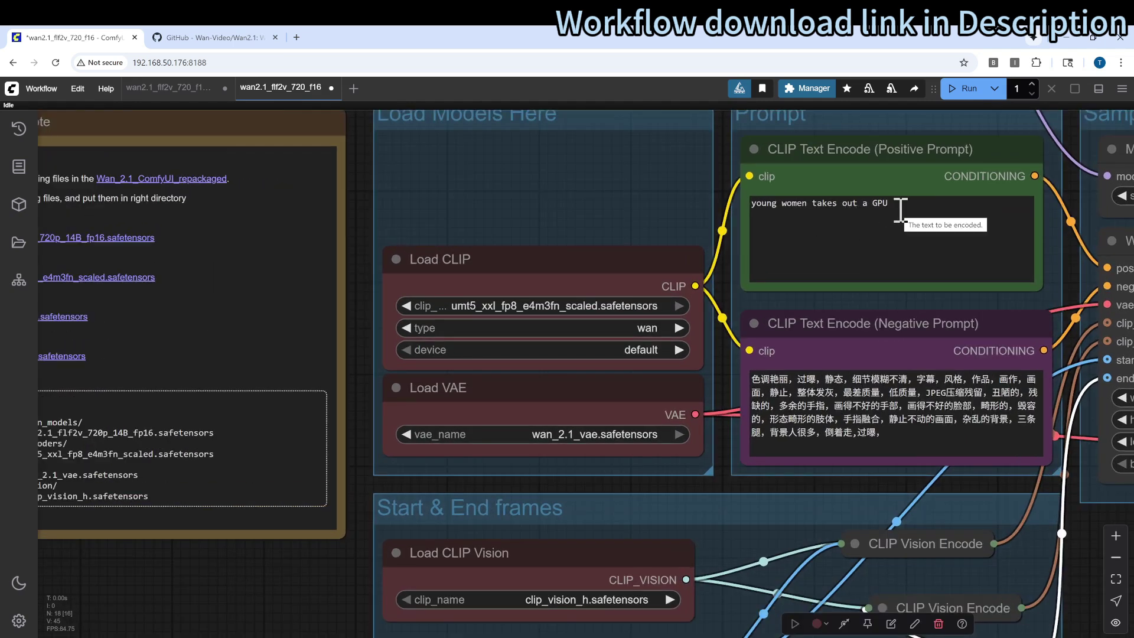
scroll(897, 251, "down", 3)
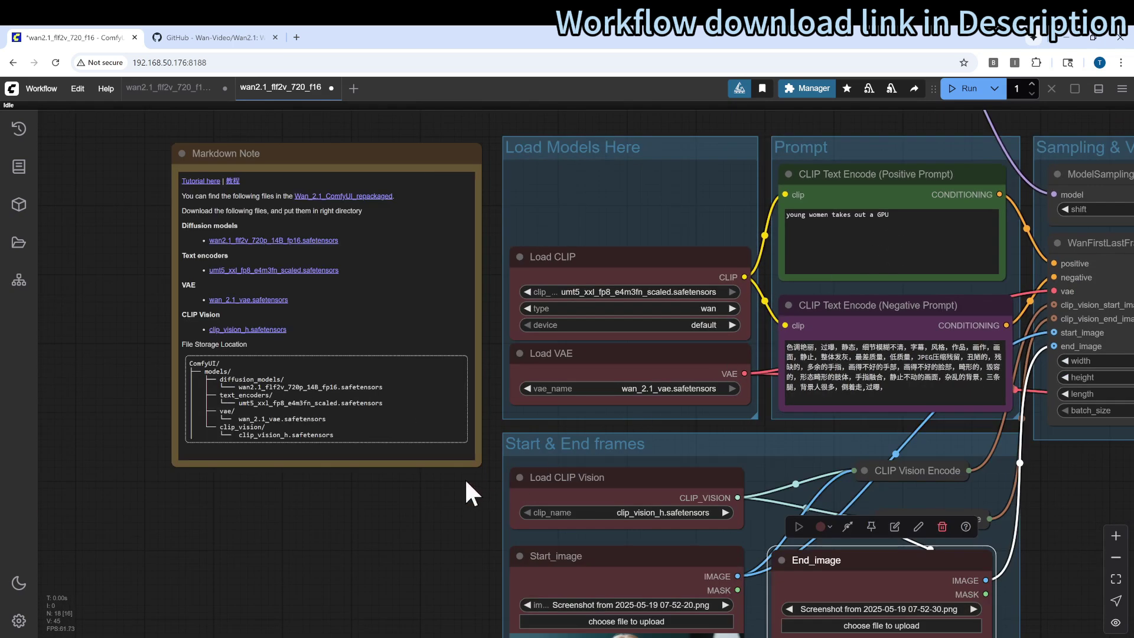
left_click_drag(455, 473, 448, 491)
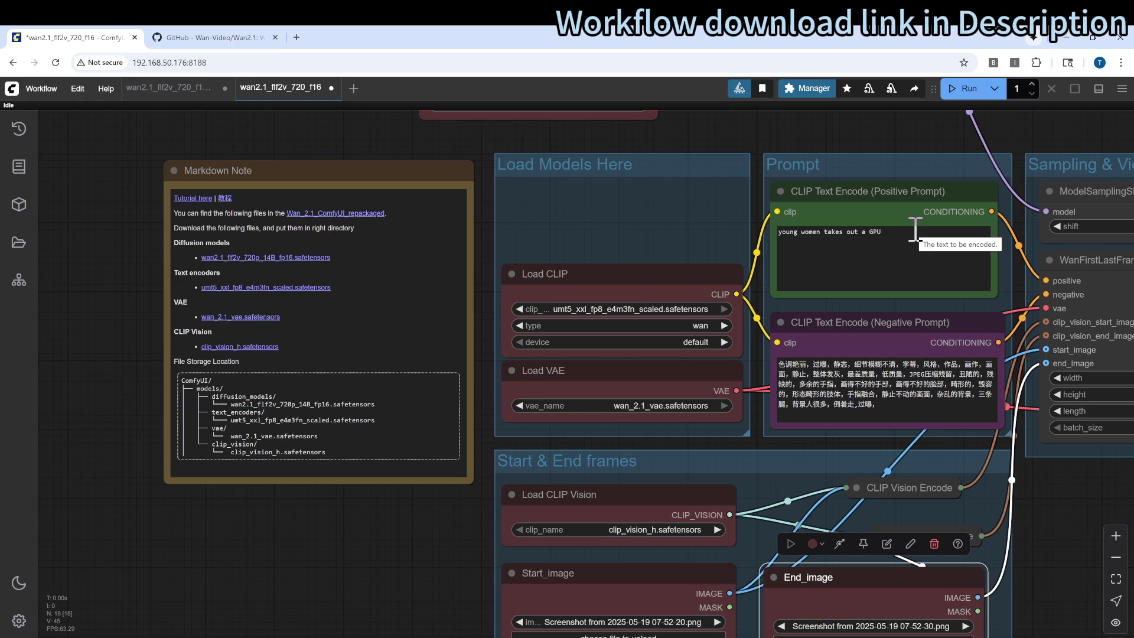
scroll(922, 237, "down", 2)
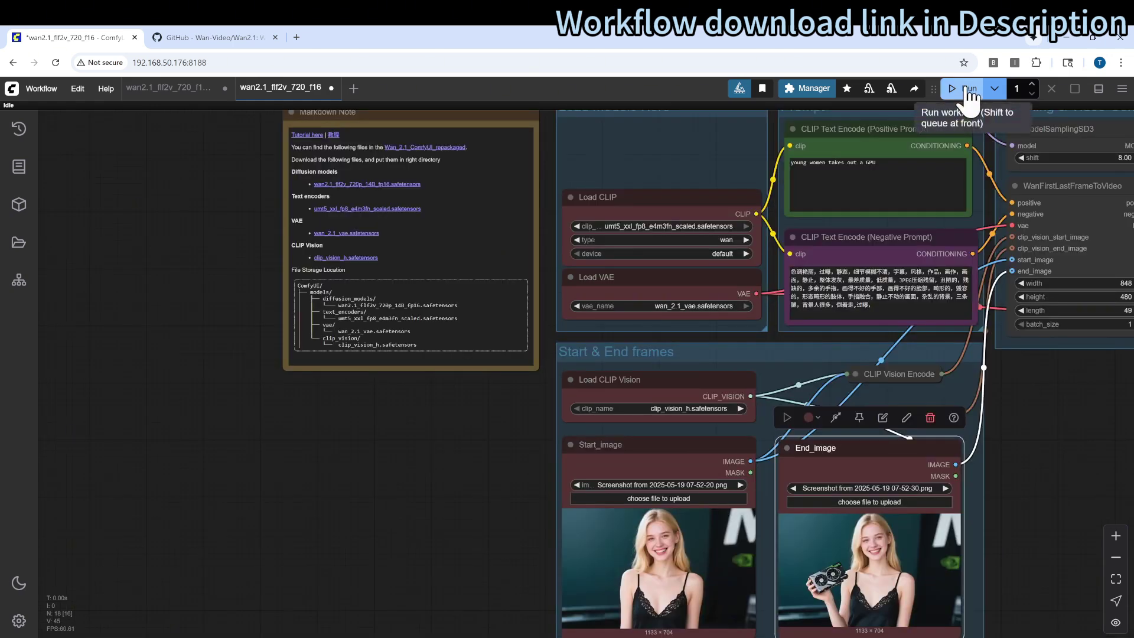
left_click(970, 90)
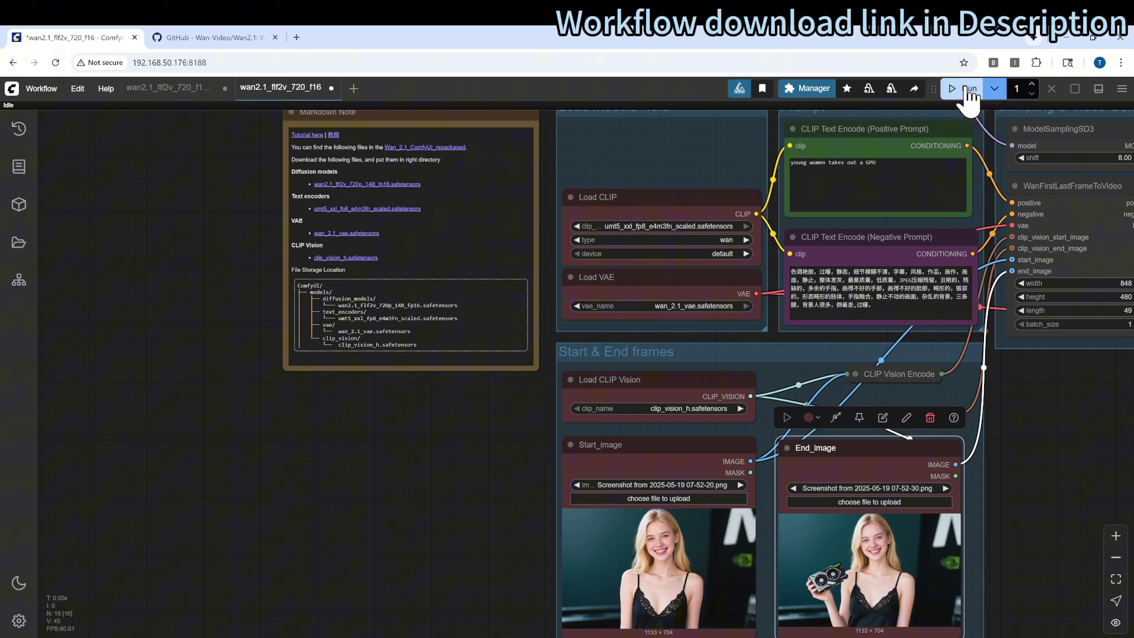
- Switch to the VS Code terminal and follow the log until the prompt executes in 180.96 seconds
key("alt+Tab")
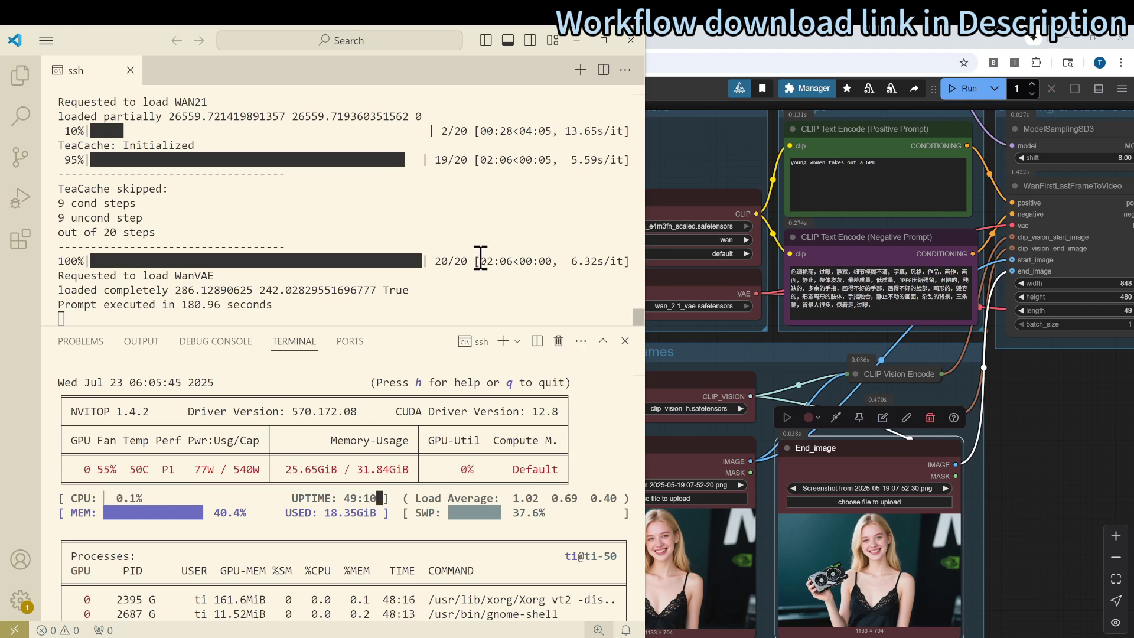
left_click_drag(480, 258, 510, 258)
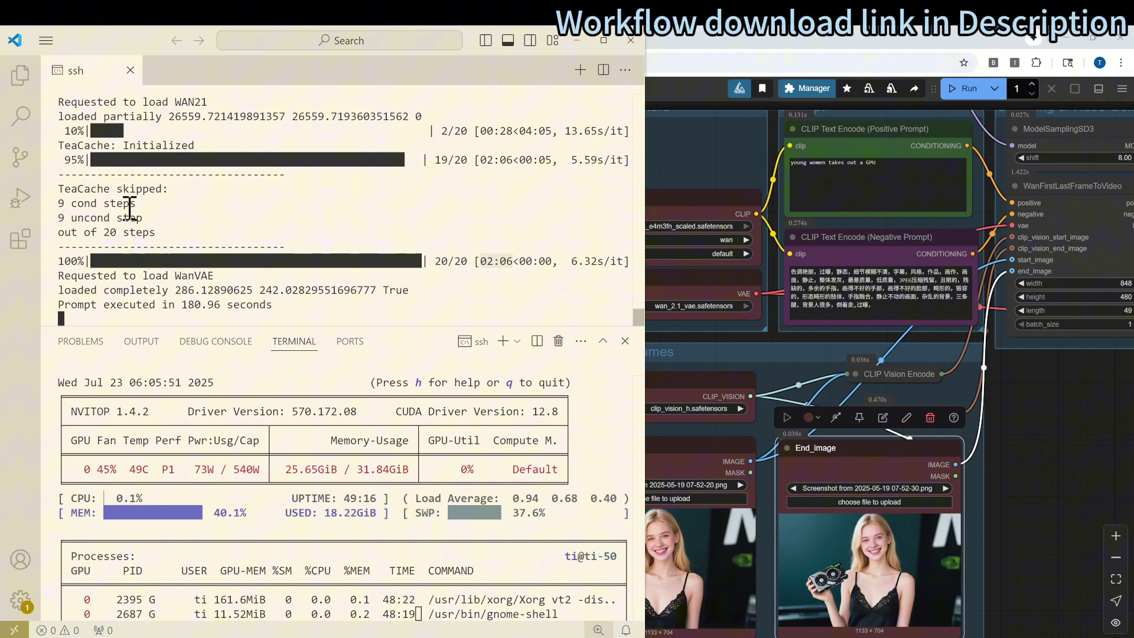
left_click_drag(58, 187, 179, 189)
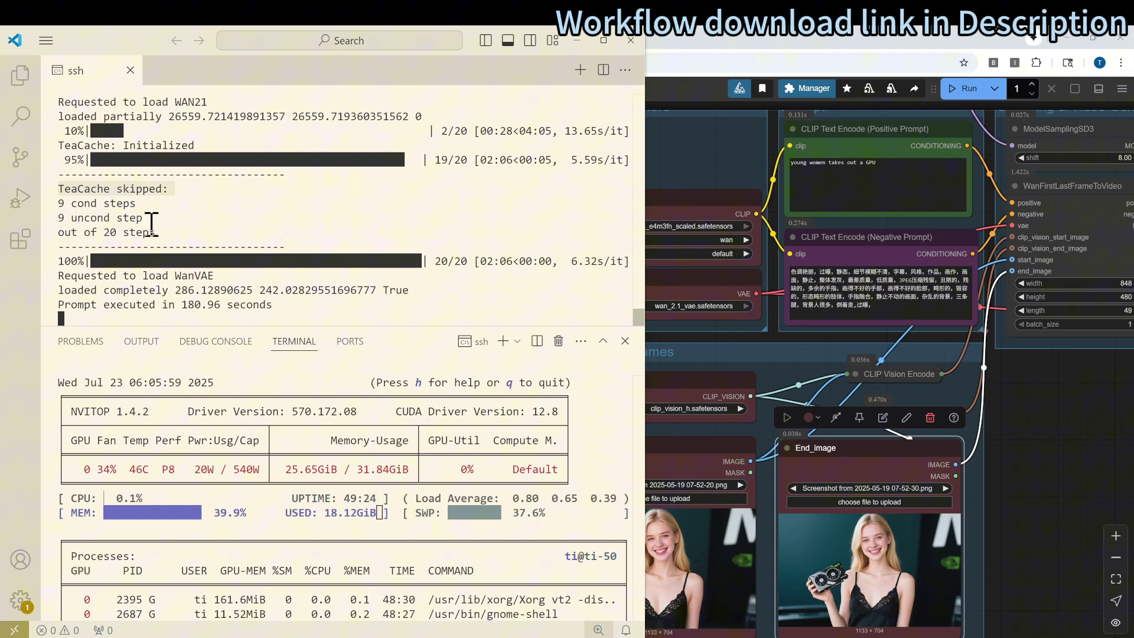
left_click_drag(59, 207, 160, 218)
left_click(196, 223)
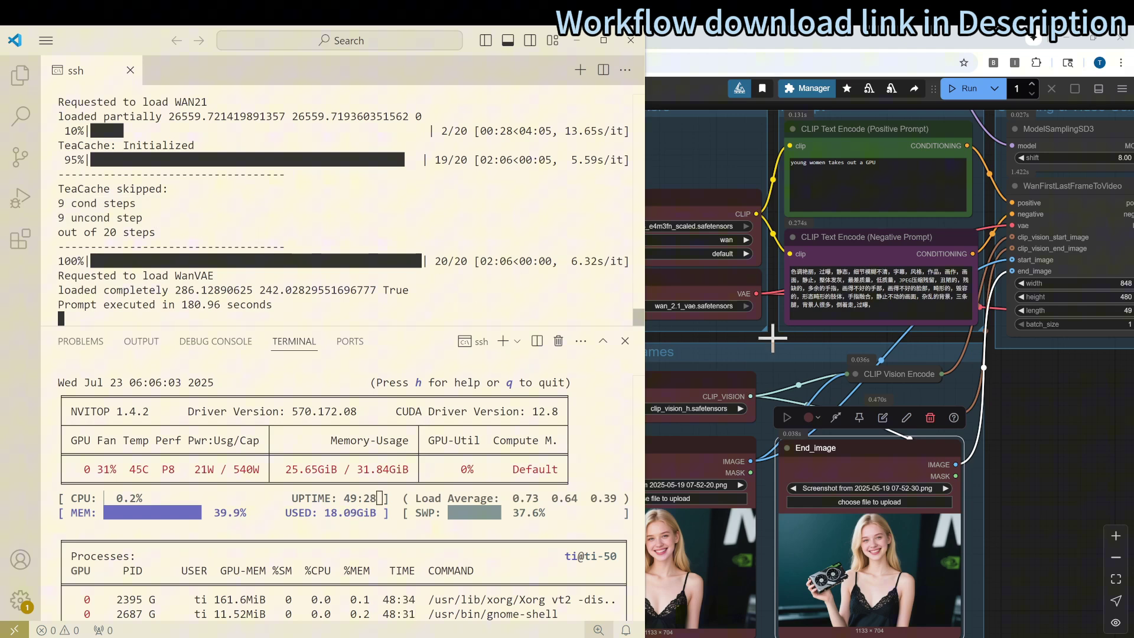
- Bring the Video Combine node into view to watch the generated 16 fps h264-mp4 GPU clip
left_click(1047, 399)
scroll(1048, 399, "down", 3)
left_click_drag(1047, 399, 324, 281)
scroll(463, 337, "down", 2)
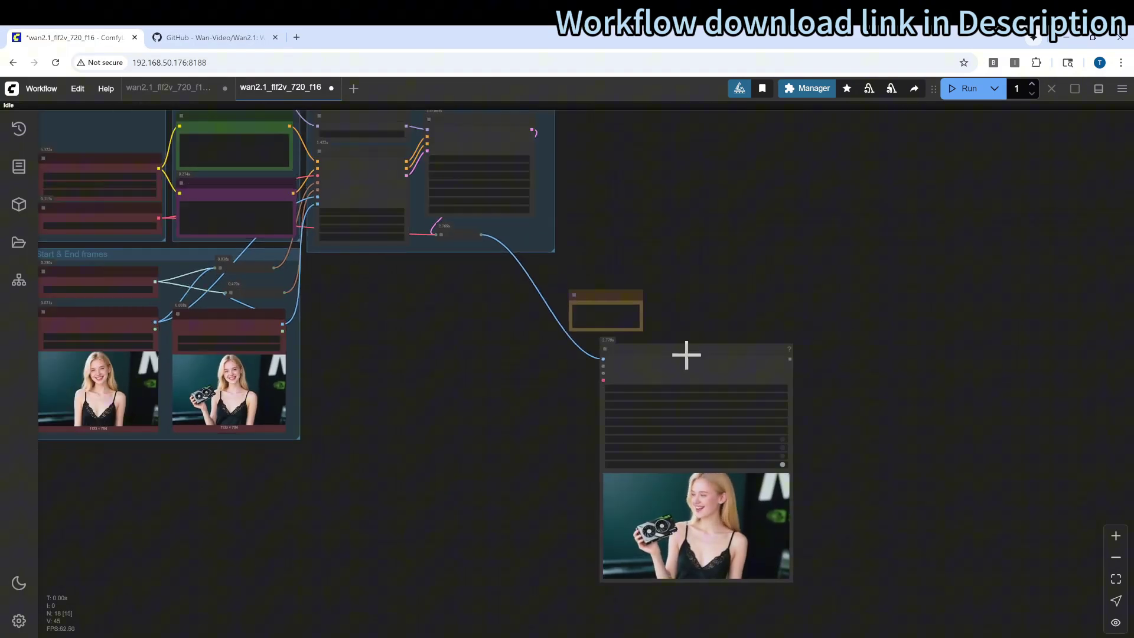
left_click_drag(684, 355, 433, 291)
left_click_drag(615, 243, 884, 211)
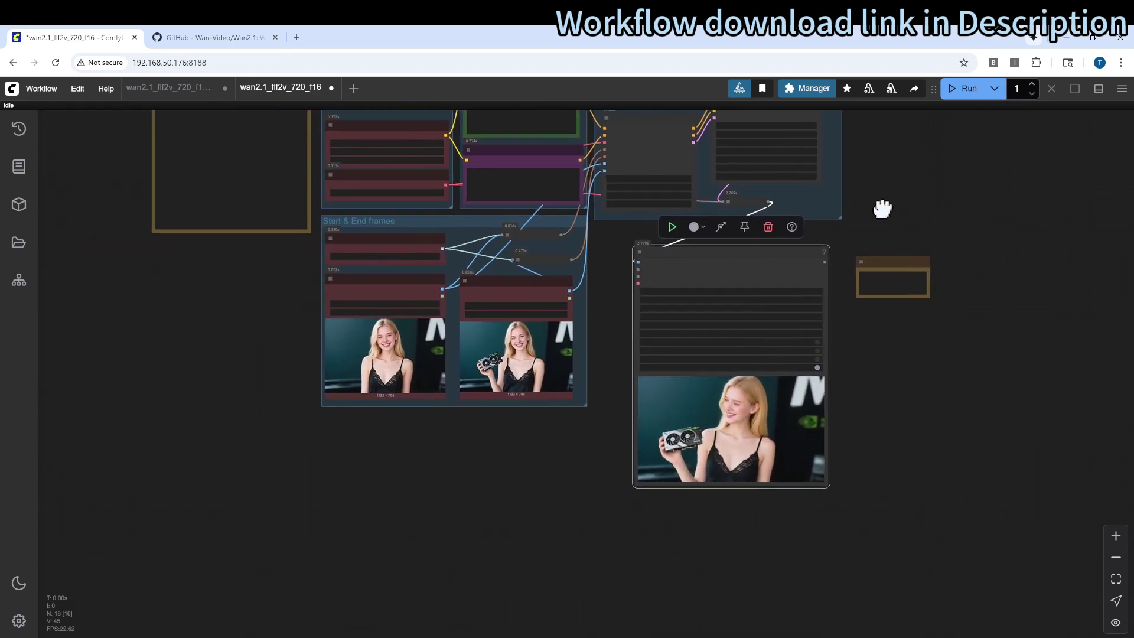
scroll(850, 367, "up", 3)
left_click_drag(888, 379, 1013, 412)
scroll(943, 403, "up", 2)
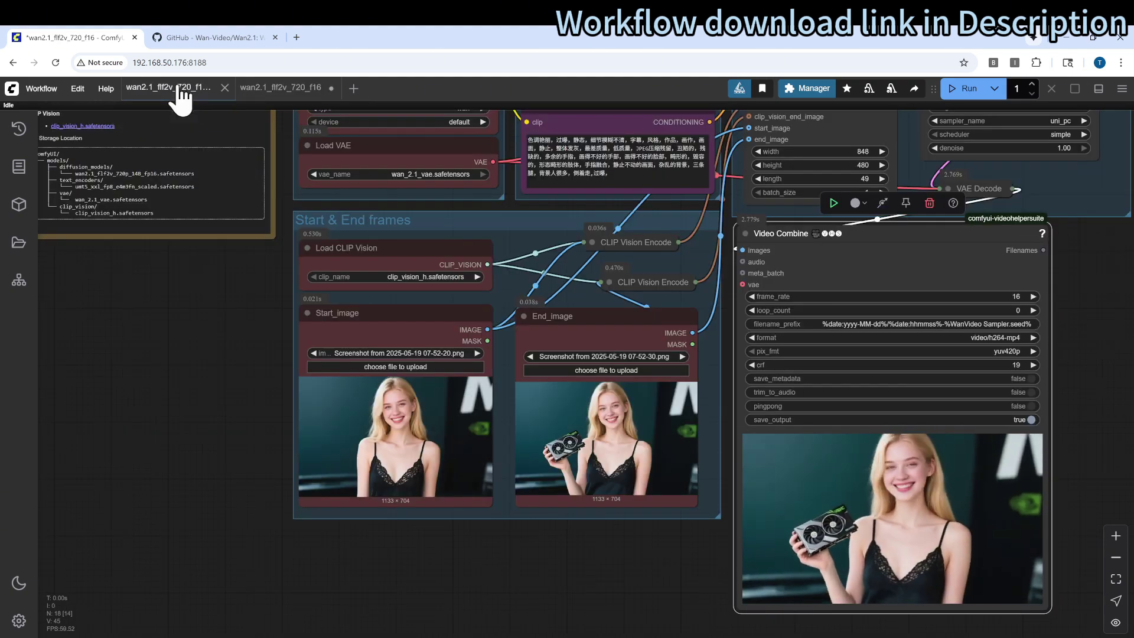
left_click(174, 89)
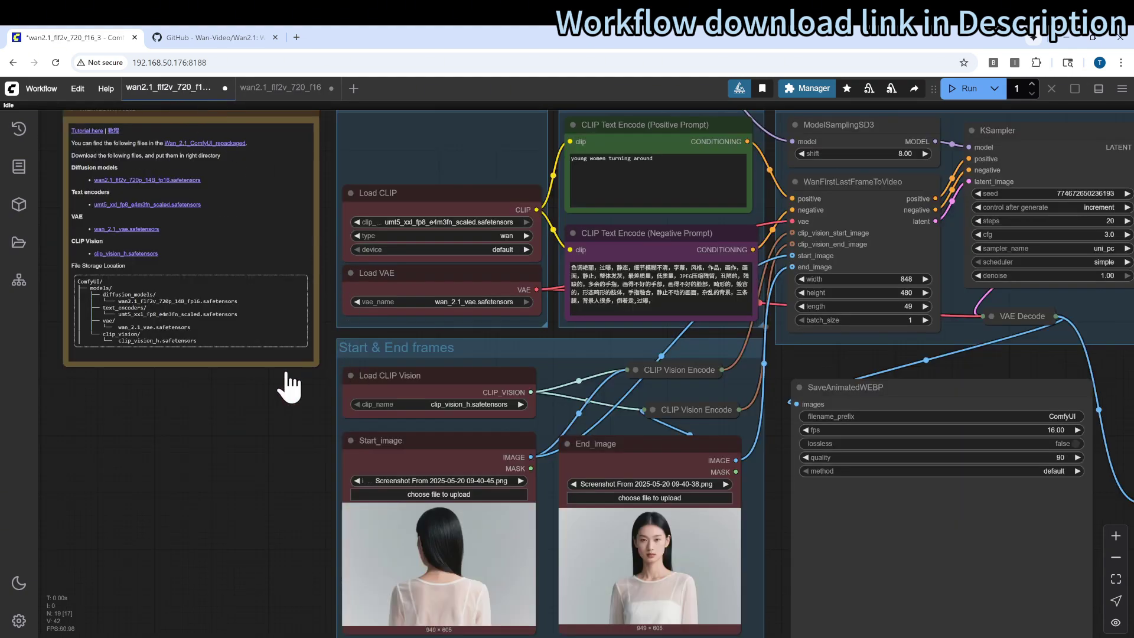
scroll(221, 410, "up", 5)
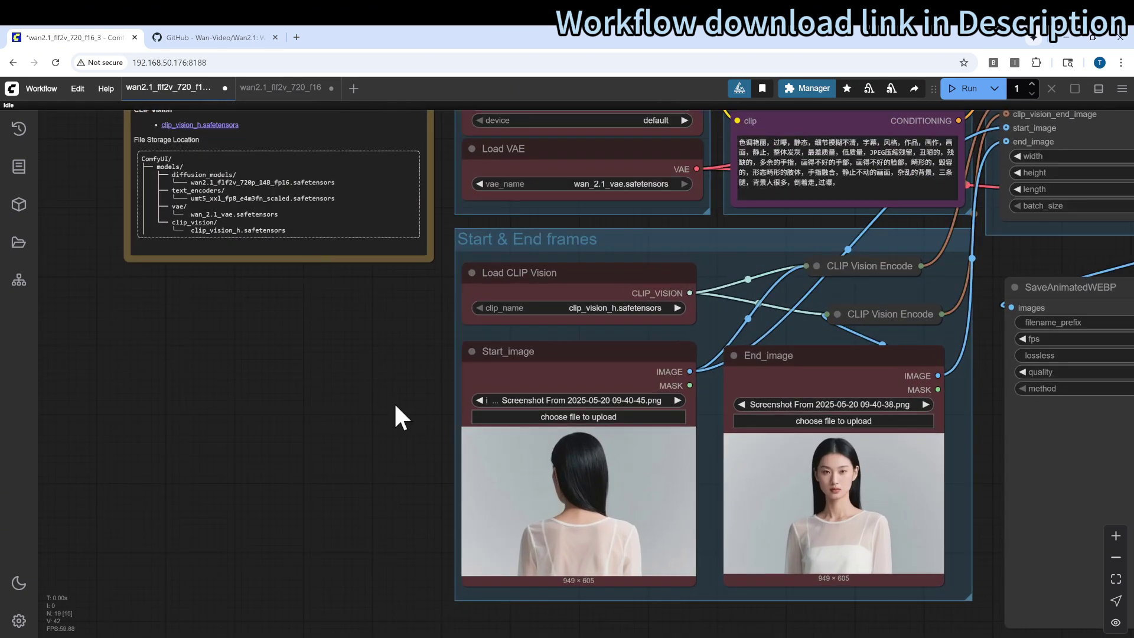
scroll(250, 352, "up", 2)
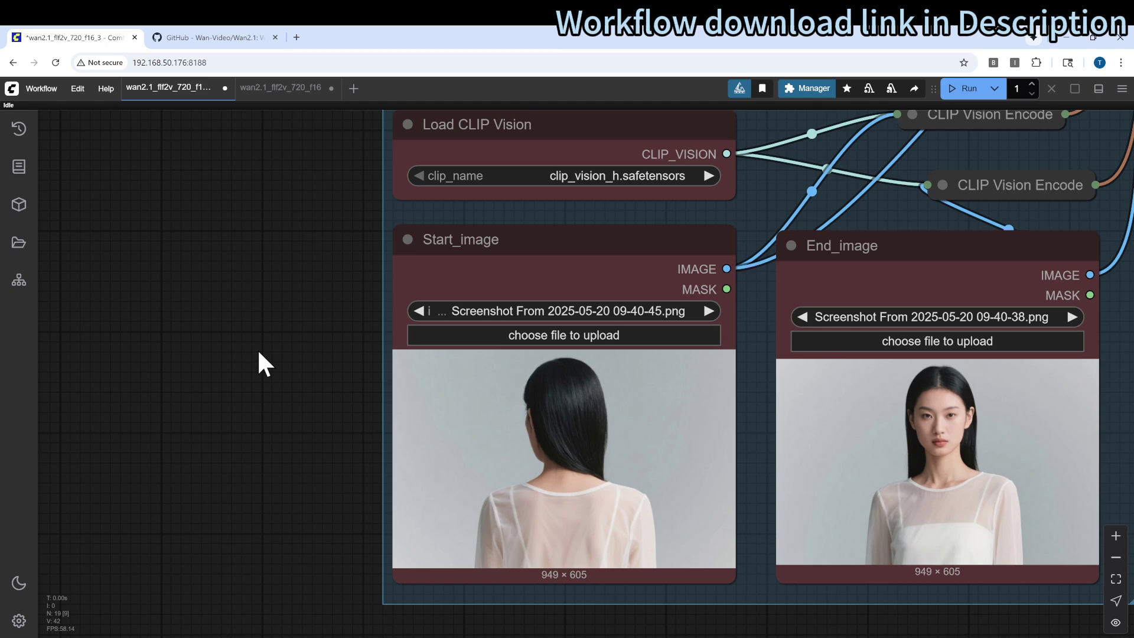
scroll(663, 435, "up", 2)
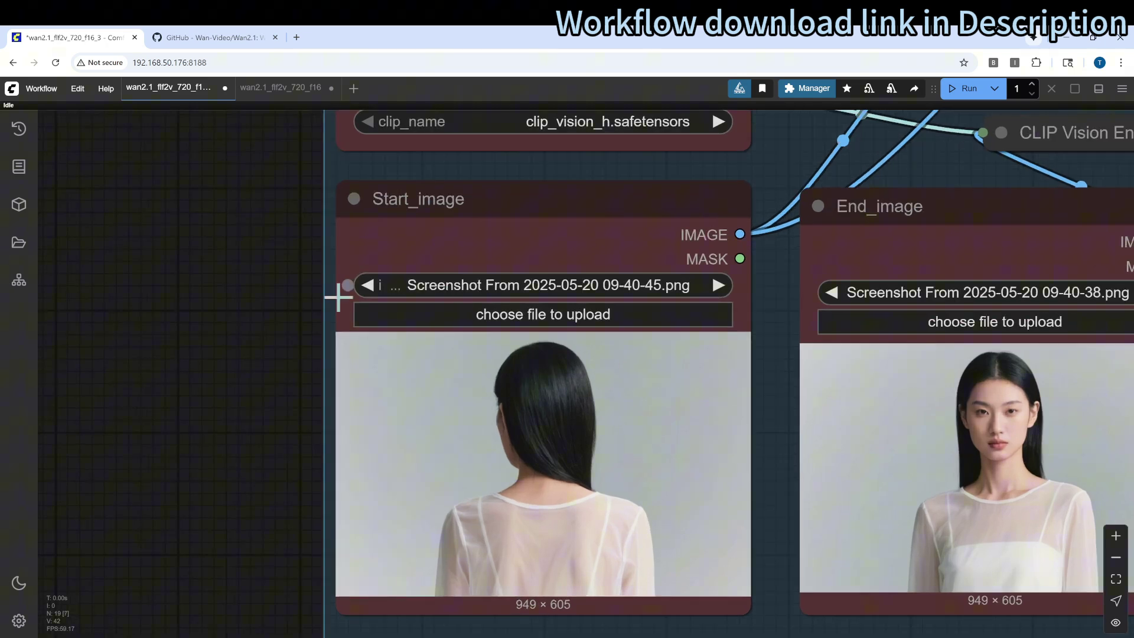
scroll(570, 456, "down", 4)
left_click_drag(298, 371, 198, 359)
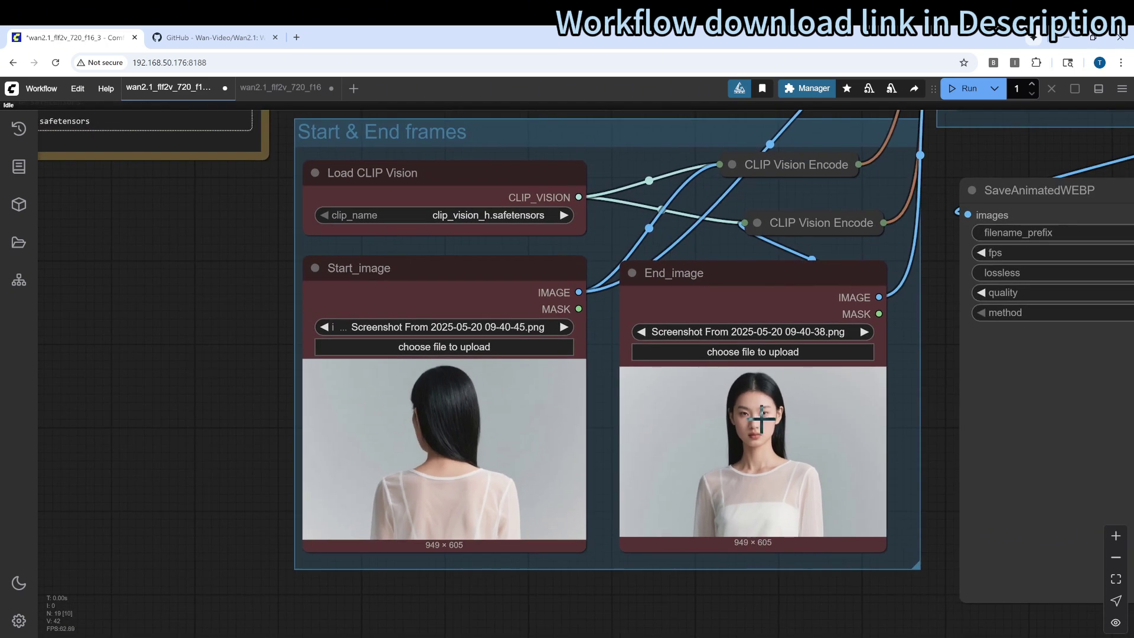
scroll(762, 419, "up", 1)
scroll(762, 419, "up", 1)
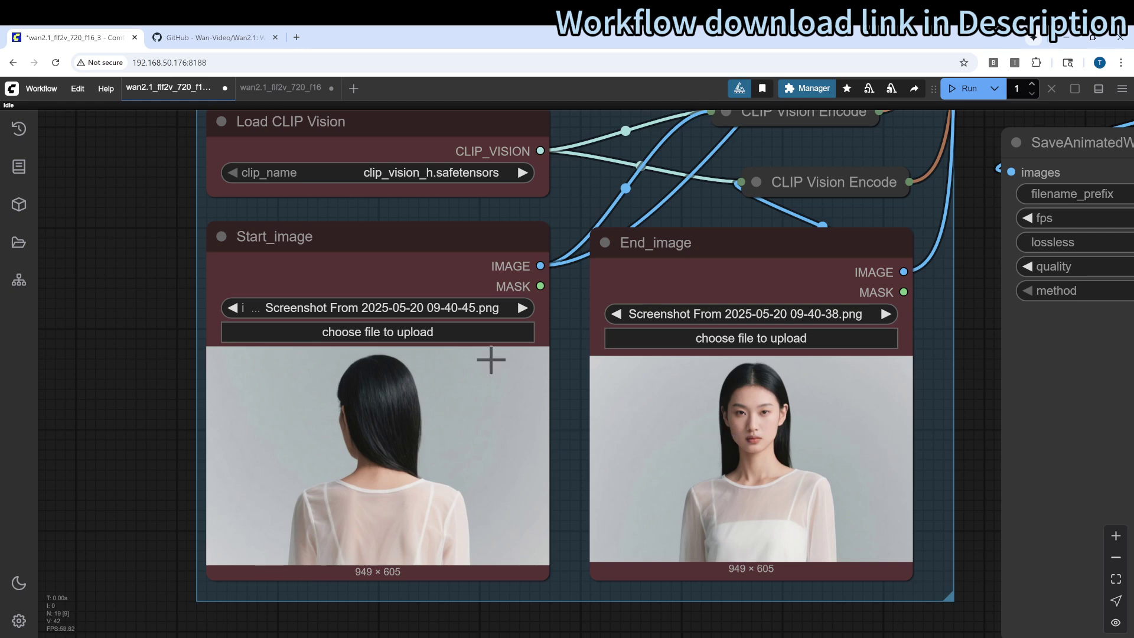
left_click_drag(62, 282, 286, 596)
scroll(265, 306, "down", 1)
scroll(364, 353, "down", 1)
scroll(825, 256, "up", 3)
scroll(881, 159, "up", 1)
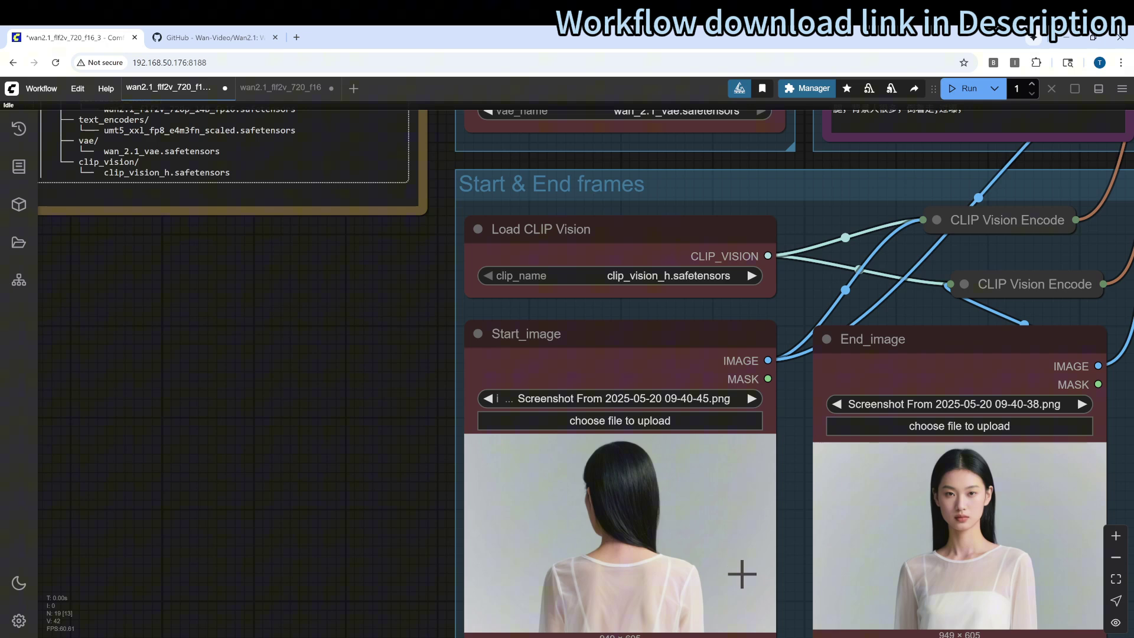
scroll(695, 531, "down", 1)
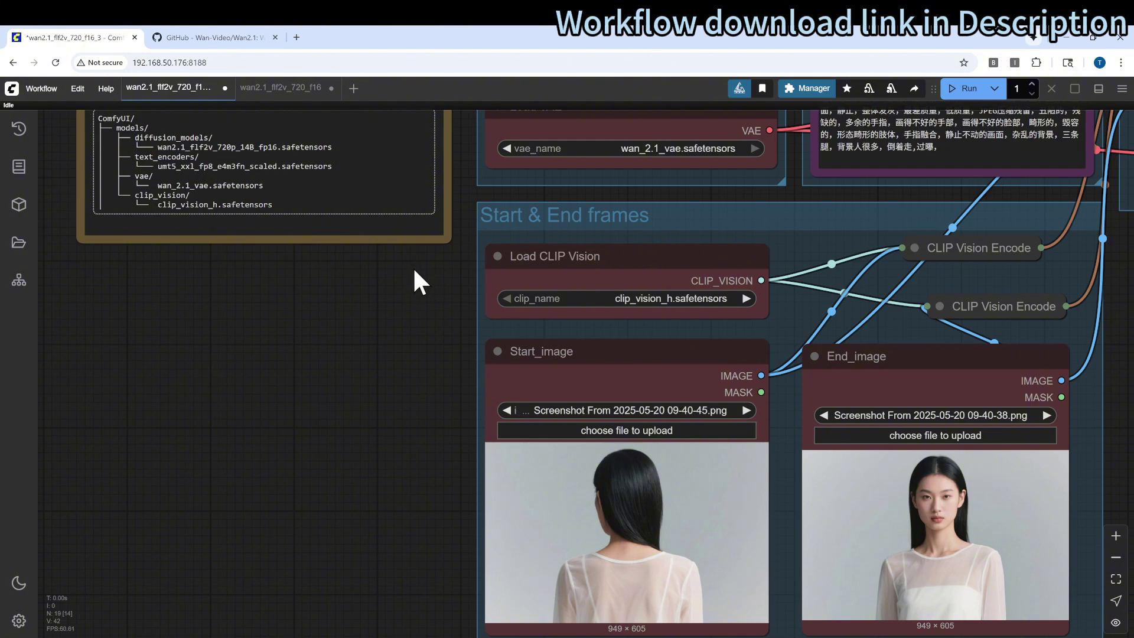
- Check the 'young women turning around' prompt, run the second generation, and switch to VS Code
left_click_drag(413, 267, 371, 598)
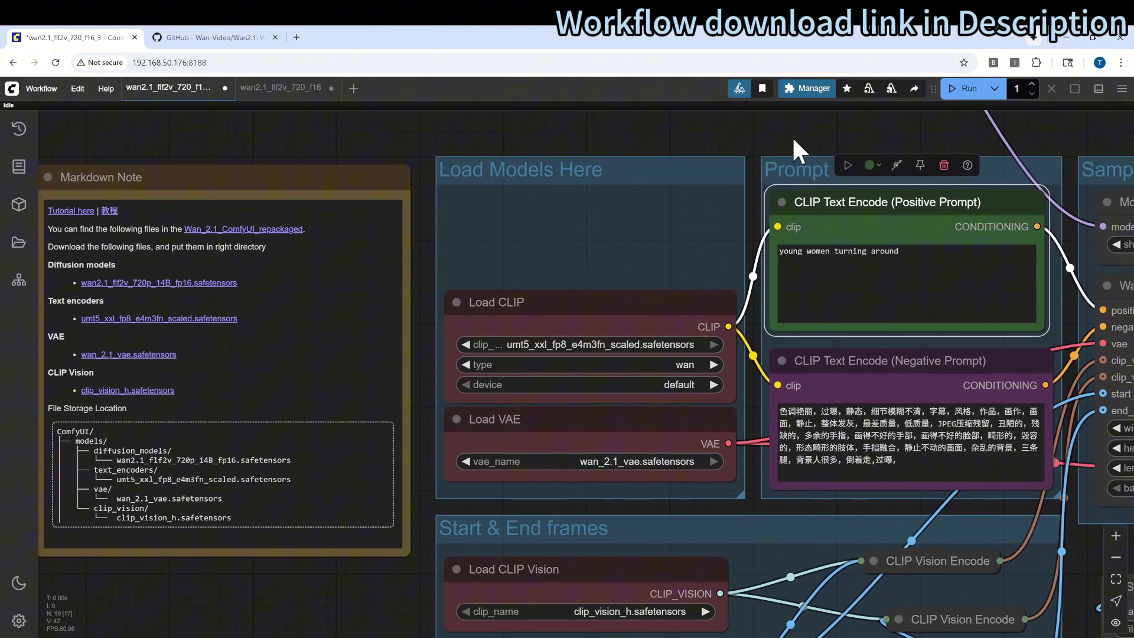
scroll(789, 133, "down", 5)
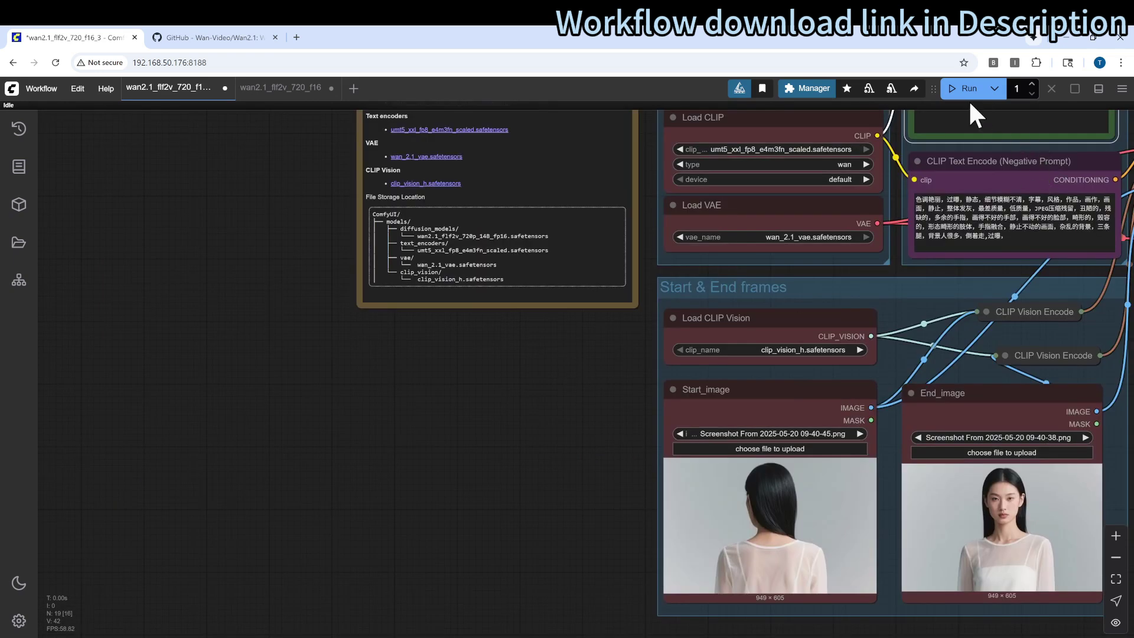
left_click(964, 90)
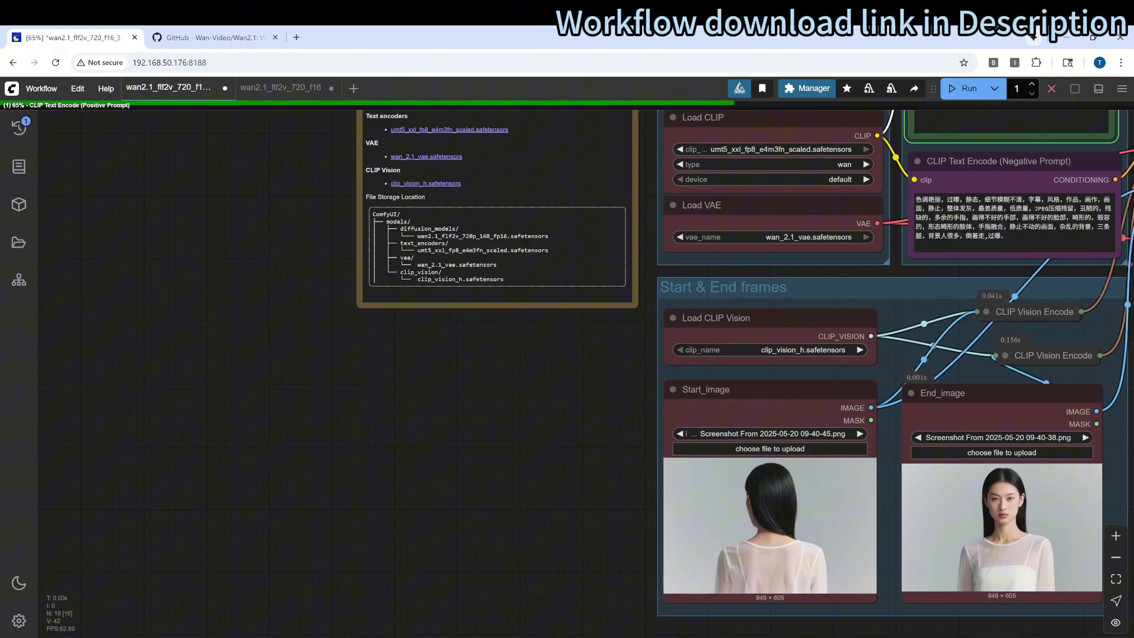
left_click(466, 614)
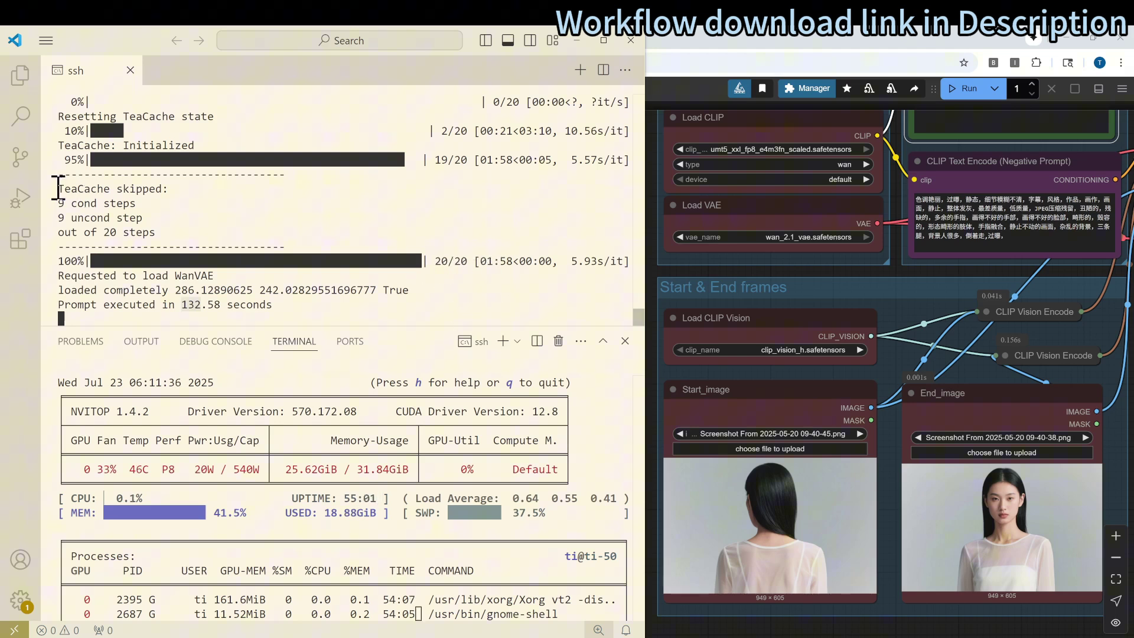
- Highlight the TeaCache skipped-step summary for the 132.58-second run and scroll the log
left_click_drag(55, 185, 197, 231)
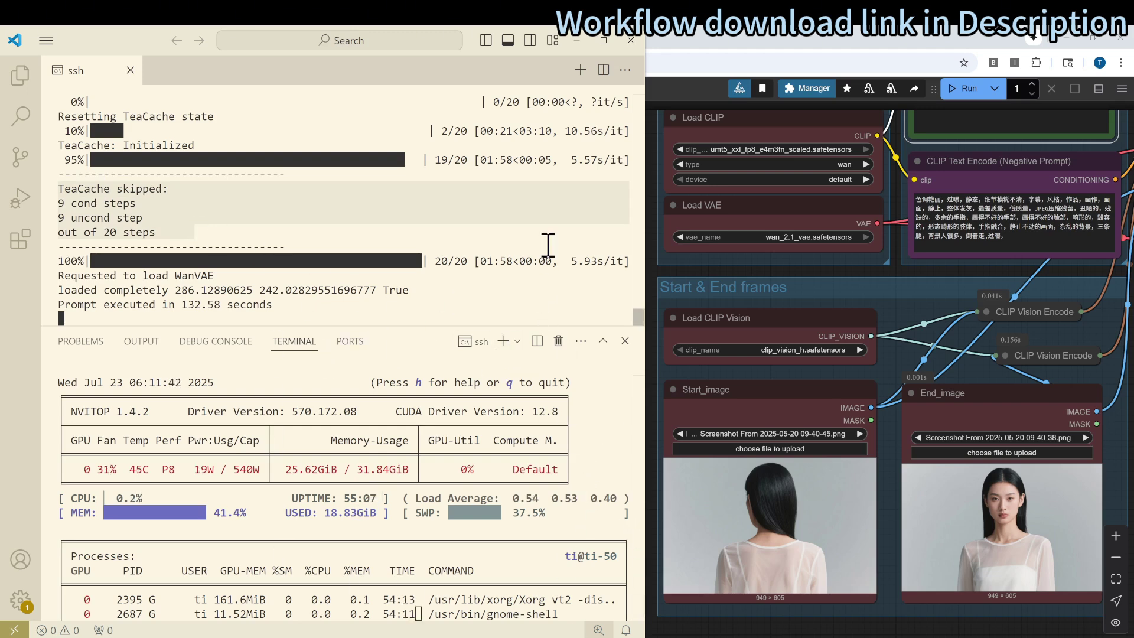
scroll(895, 431, "down", 1)
scroll(947, 451, "down", 2)
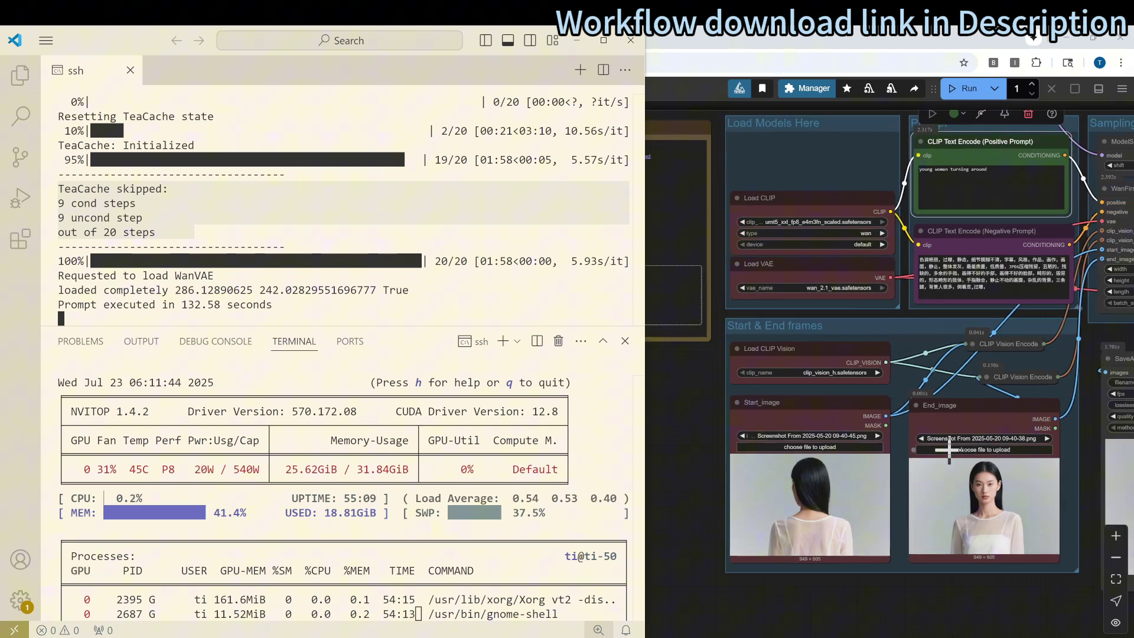
left_click_drag(703, 377, 469, 360)
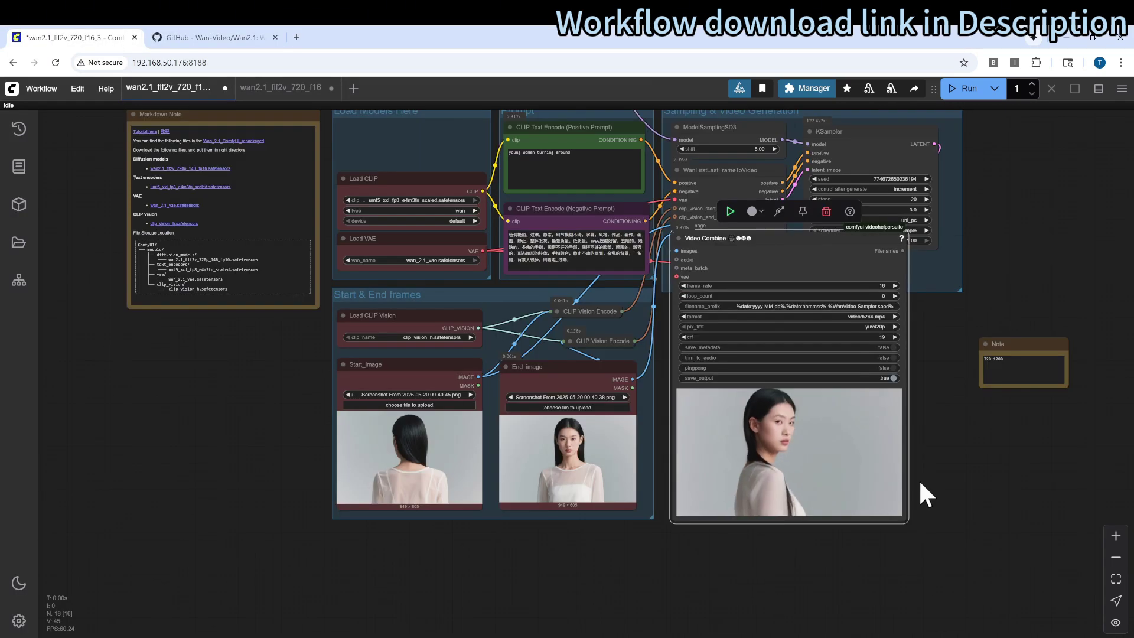